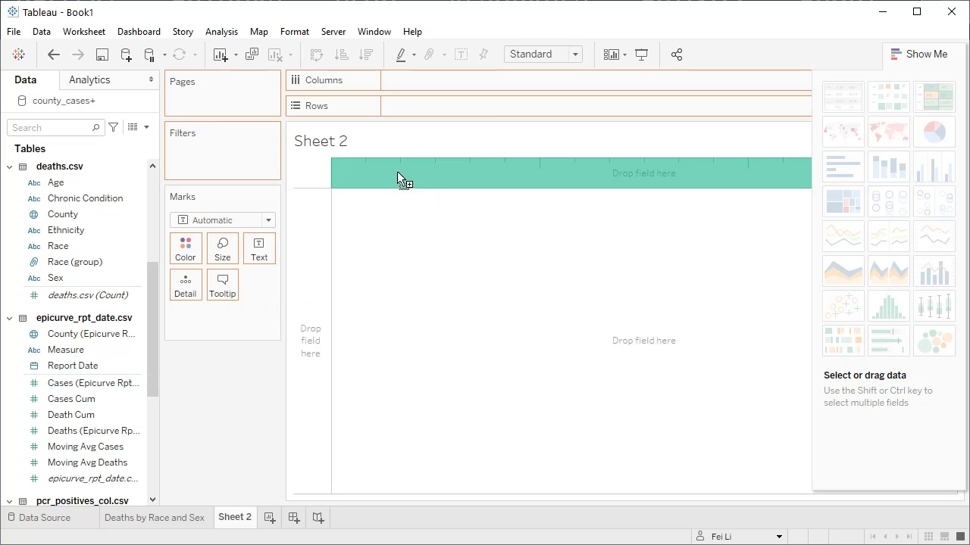
- Place Report Date on columns and the epicurve_rpt_date.csv Cases measure on rows, and compare with the Deaths by Race and Sex sheet
left_click_drag(87, 366, 453, 84)
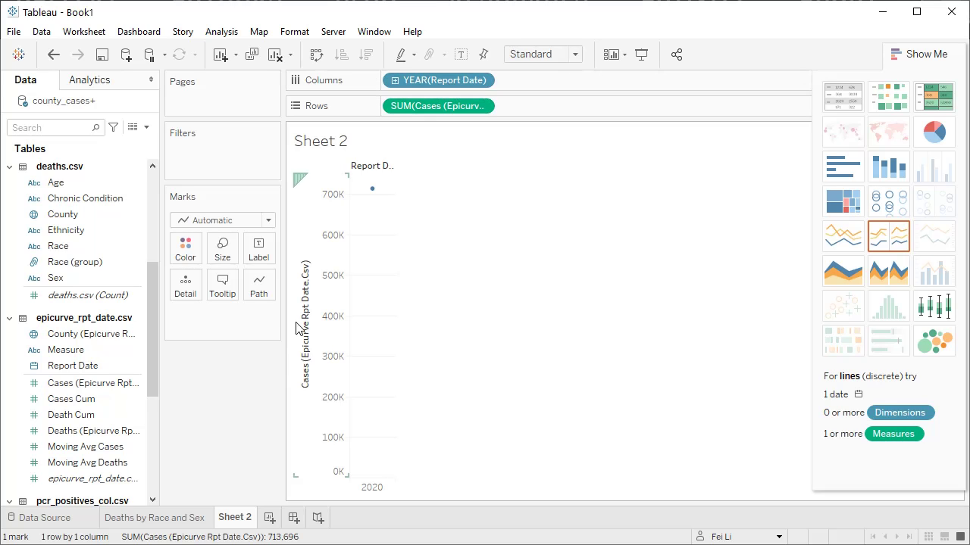
left_click(157, 517)
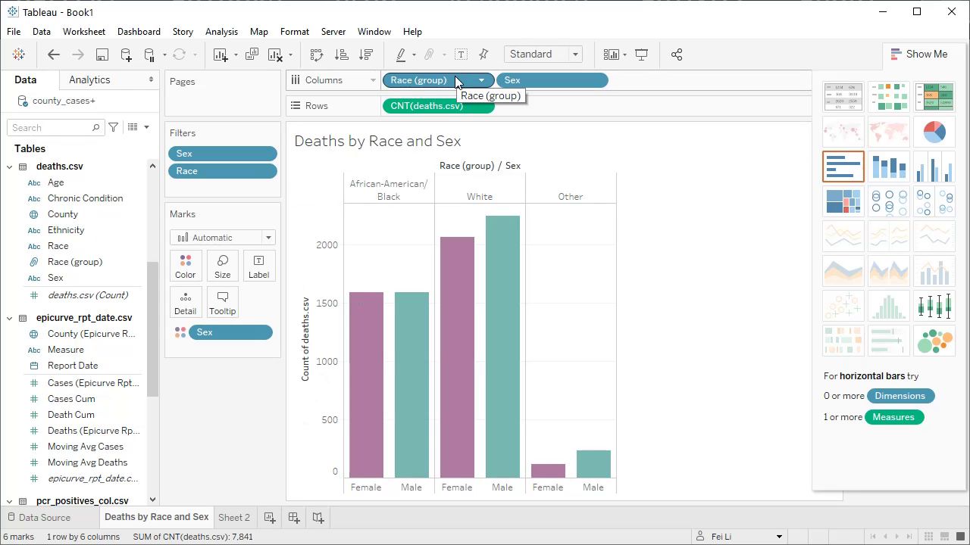
mouse_move(234, 521)
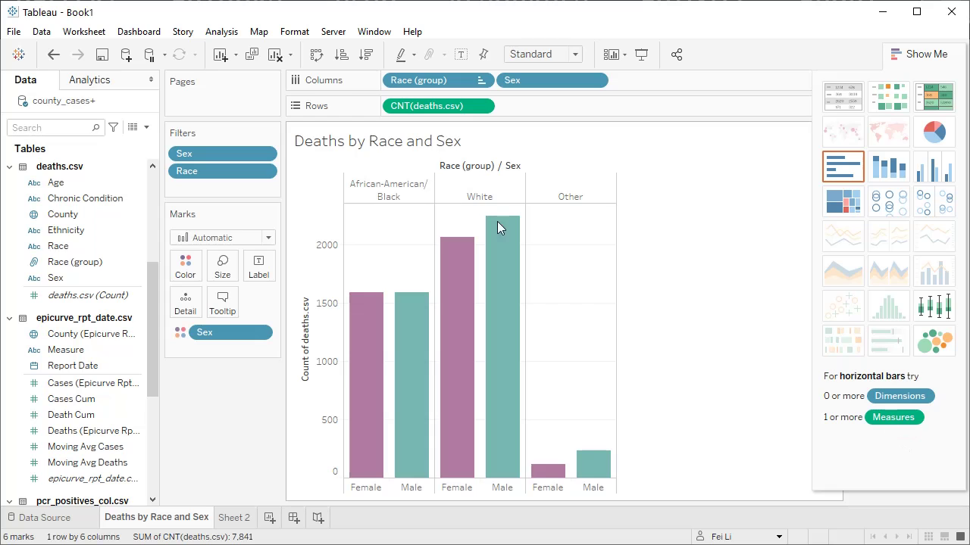
left_click(220, 520)
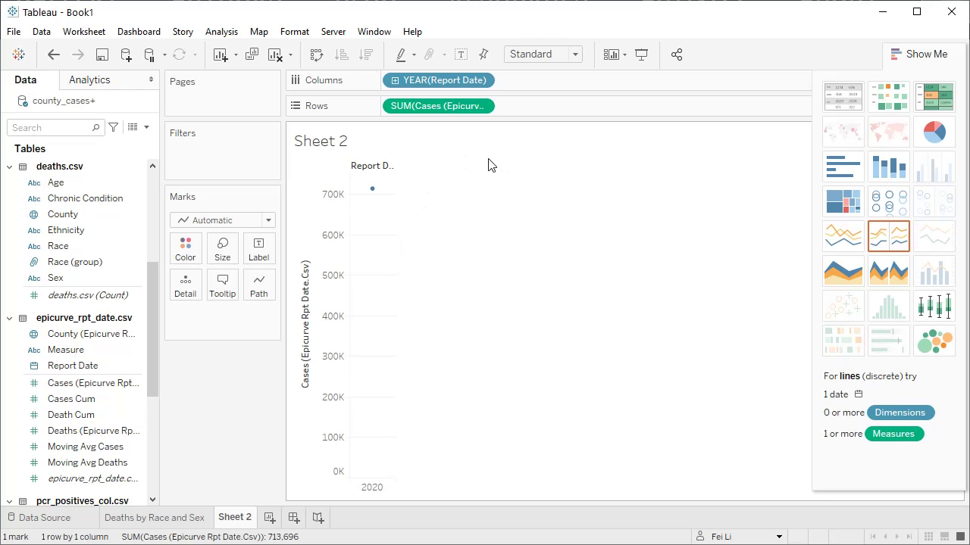
- Drill Report Date down through quarter and month to day, and convert the chart to continuous lines
left_click(394, 80)
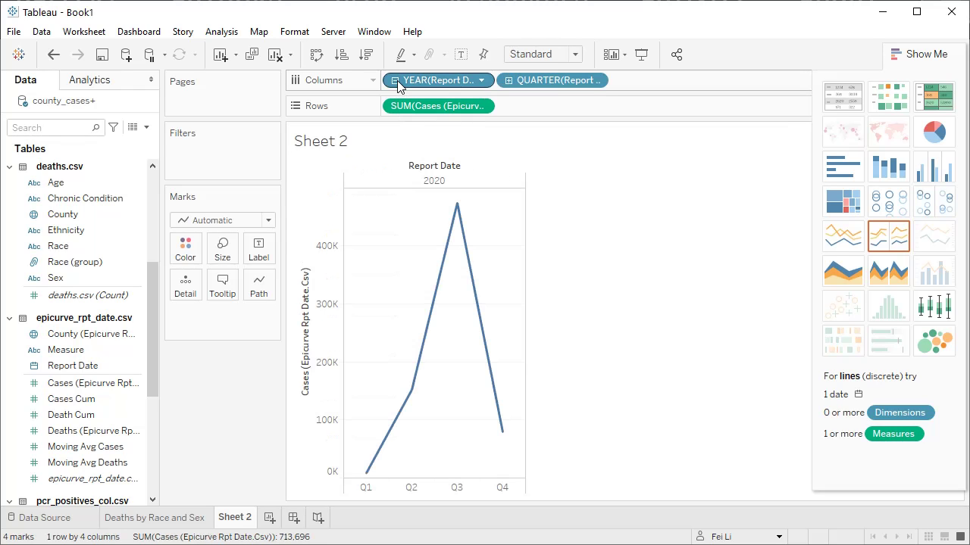
left_click(508, 80)
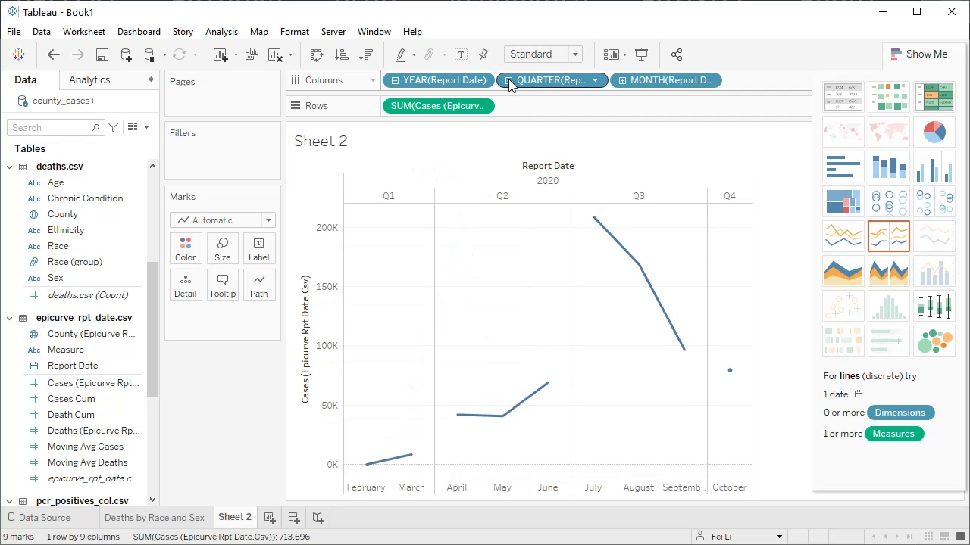
left_click(622, 80)
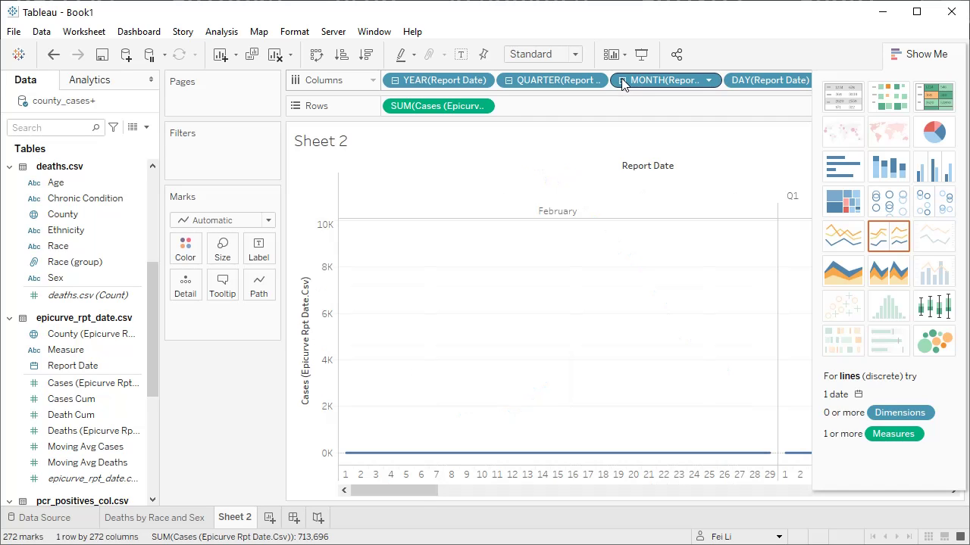
left_click_drag(410, 484, 511, 478)
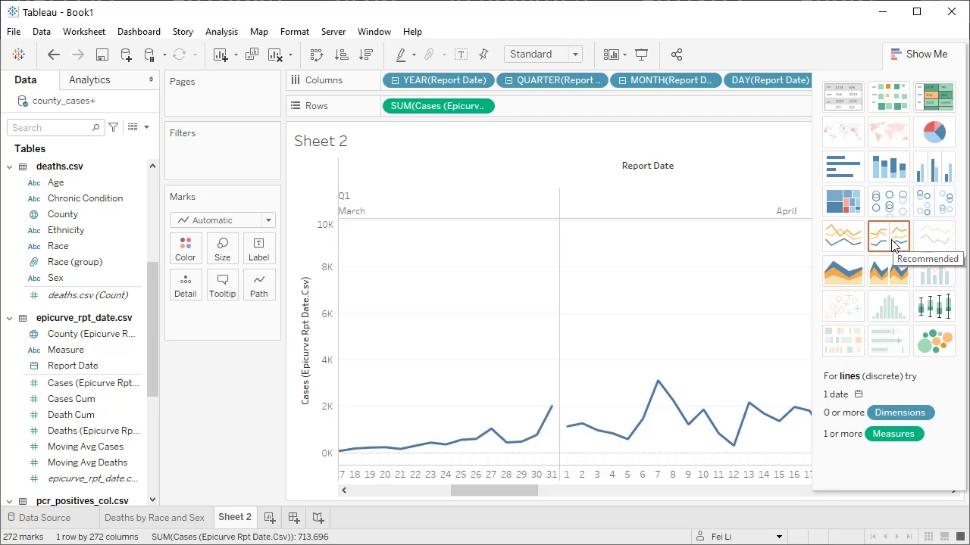
left_click(846, 244)
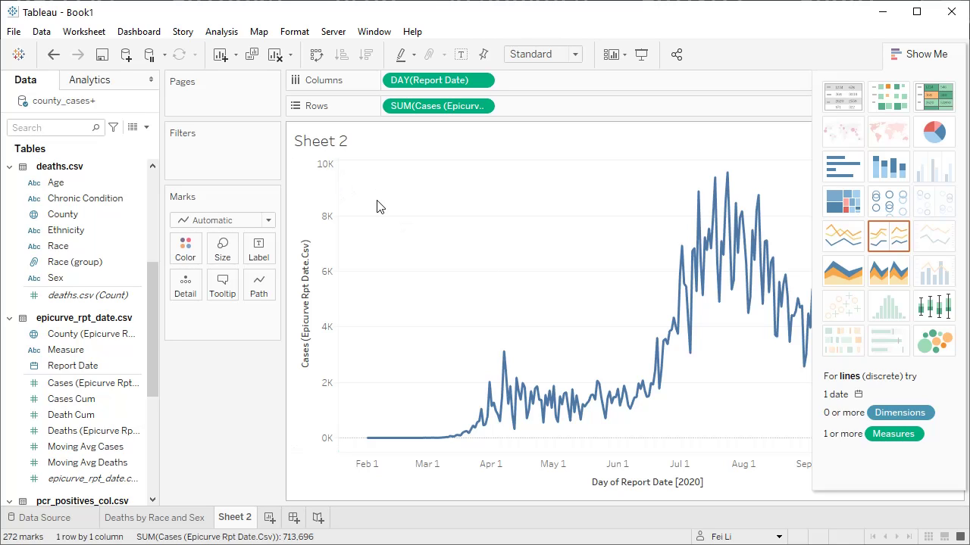
- Examine the Measure and County values of the epicurve_rpt_date.csv table in the data source, and return to Sheet 2
left_click(68, 522)
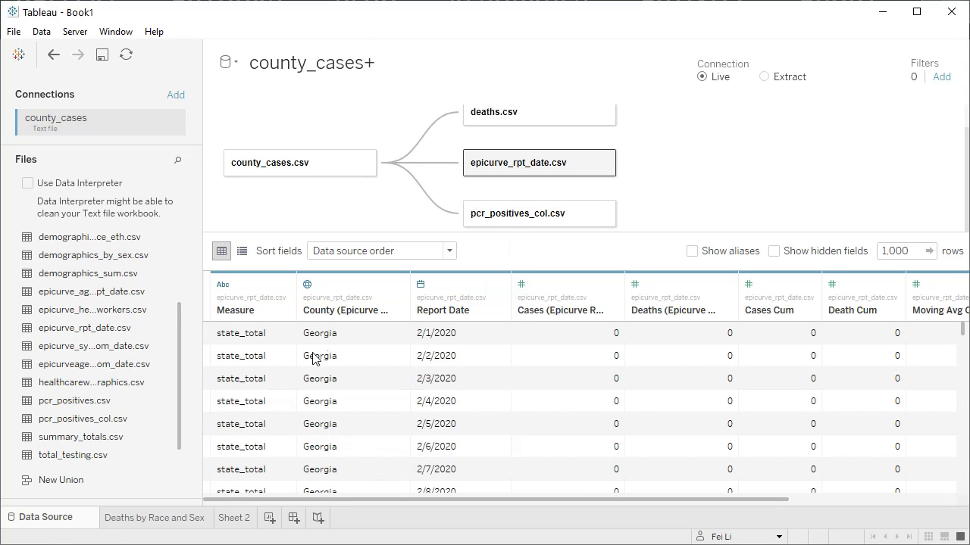
left_click(522, 169)
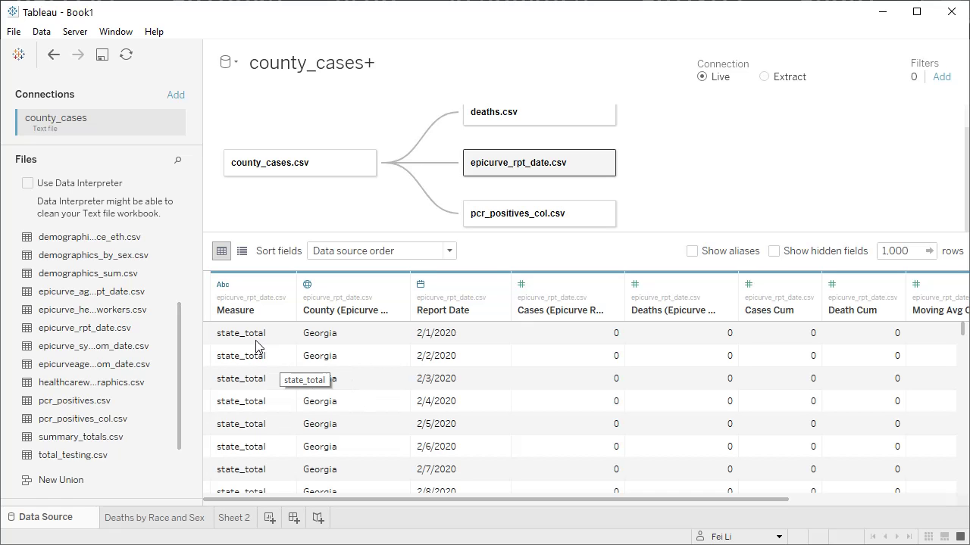
left_click_drag(965, 334, 946, 321)
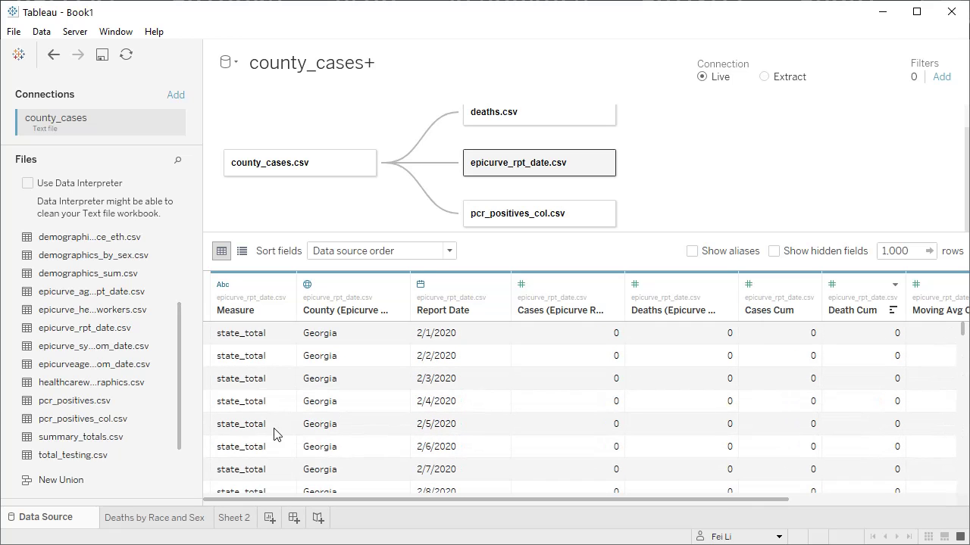
left_click(235, 518)
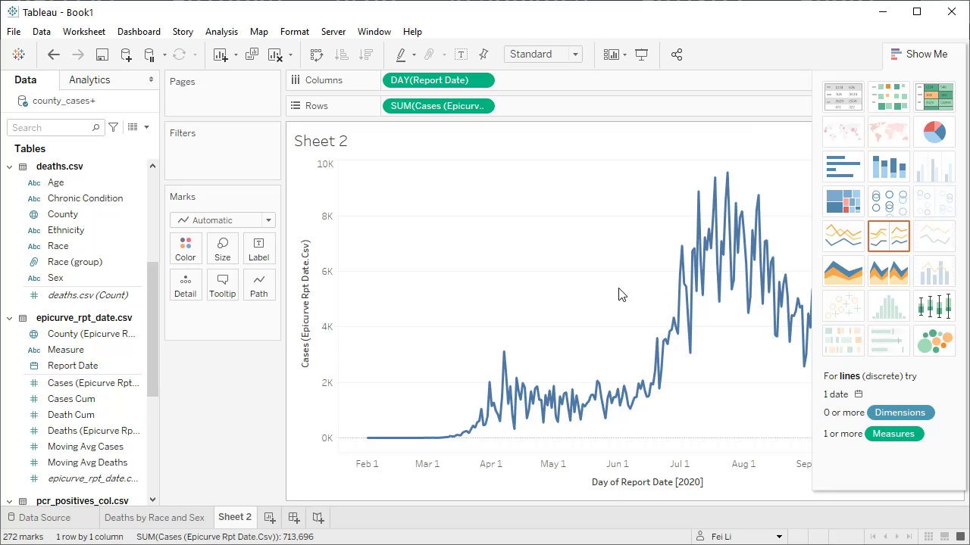
- Try aggregating the Cases measure on rows by Maximum, and restore its aggregation to Sum
left_click(481, 106)
mouse_move(502, 271)
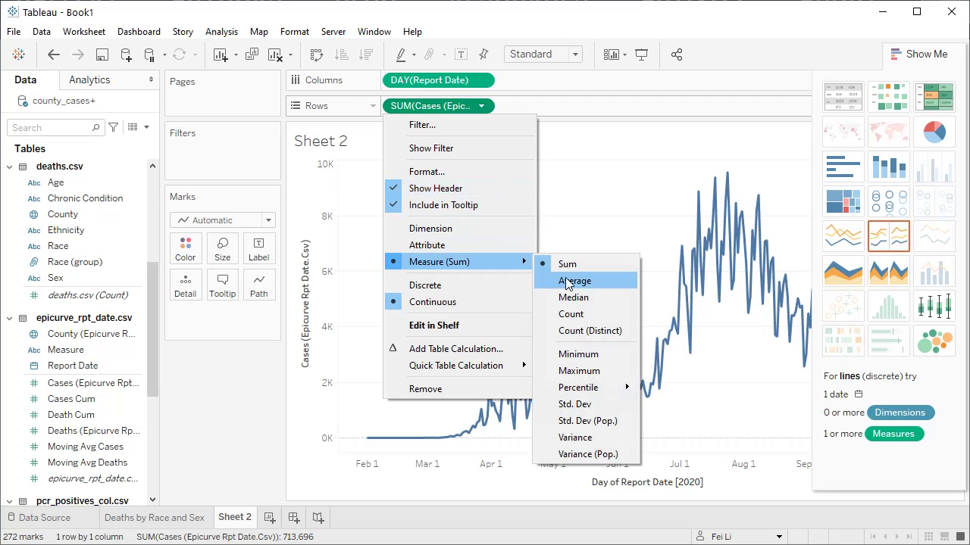
left_click(580, 371)
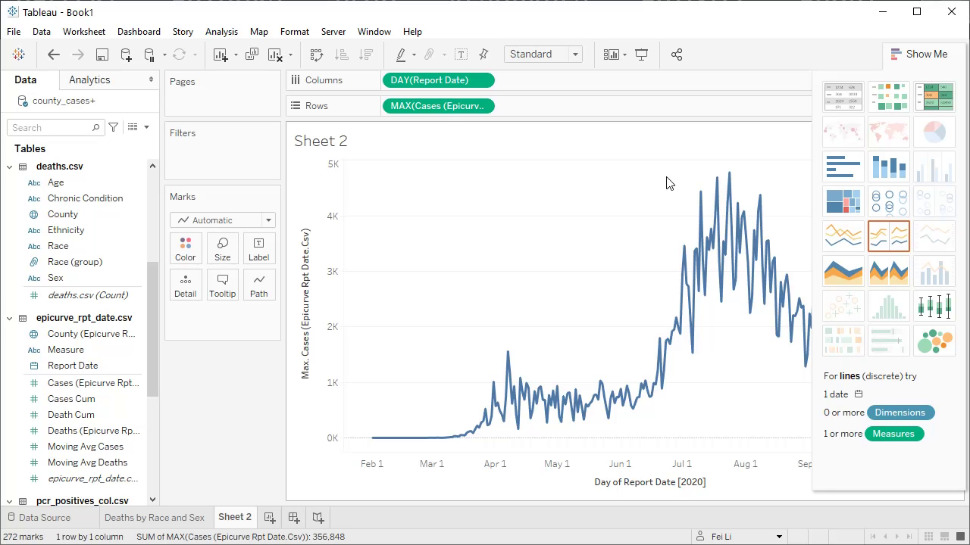
left_click(482, 107)
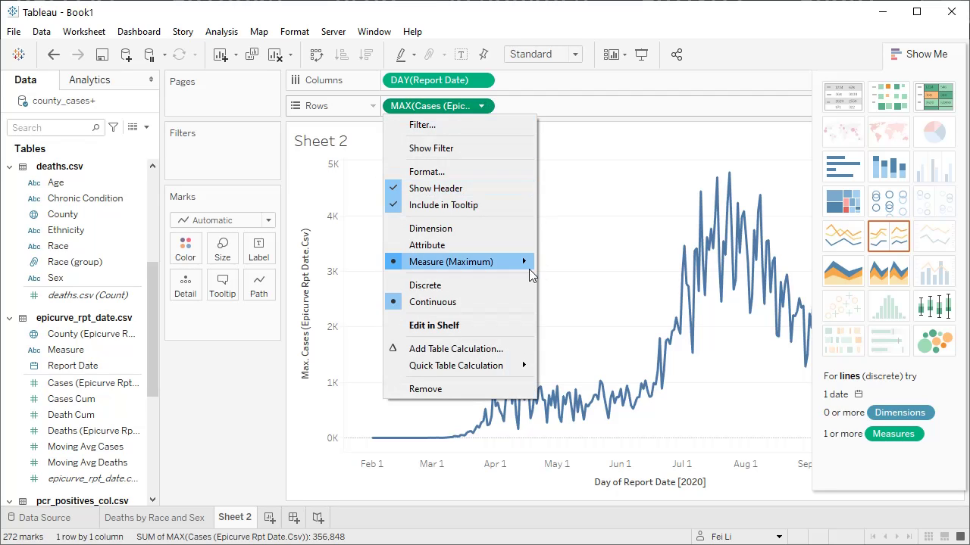
left_click(584, 264)
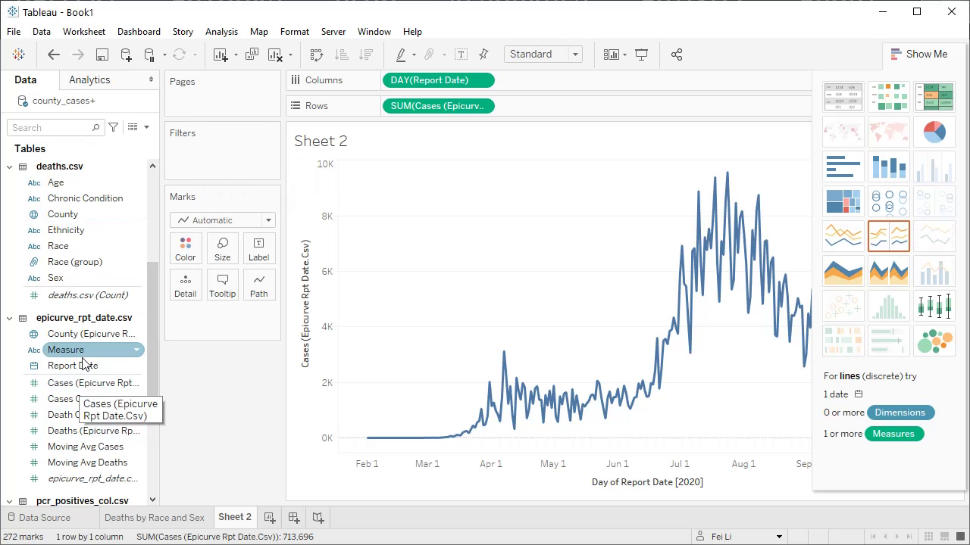
- Filter the sheet by the Measure field from epicurve_rpt_date.csv, keeping only state_total
left_click_drag(90, 343, 210, 167)
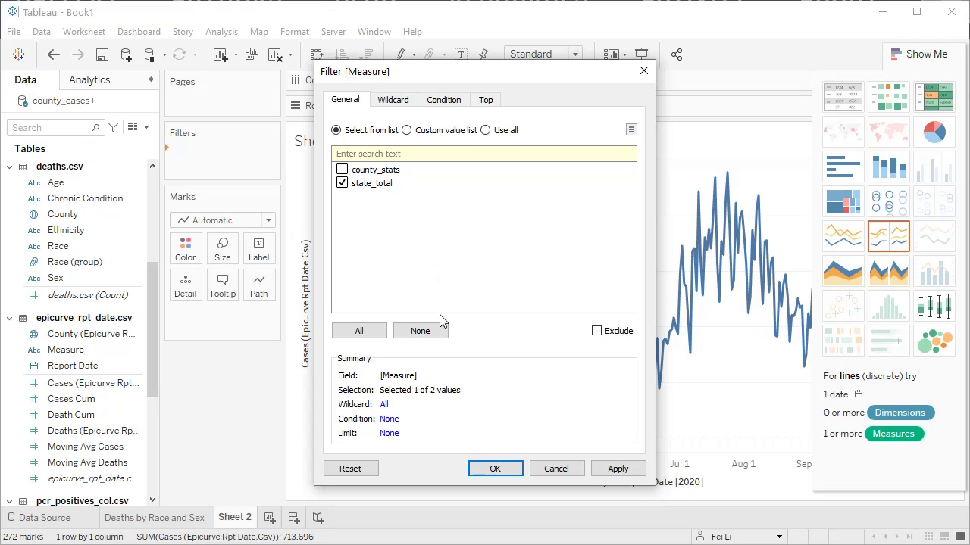
left_click(493, 469)
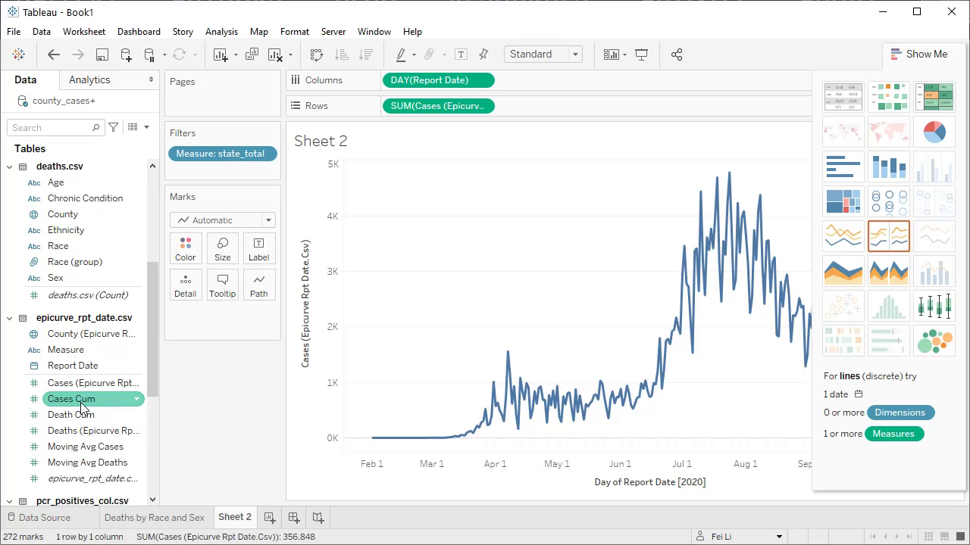
- Add Cases Cum to rows beside the Cases measure and combine both into a dual-lines chart
left_click_drag(84, 405, 544, 106)
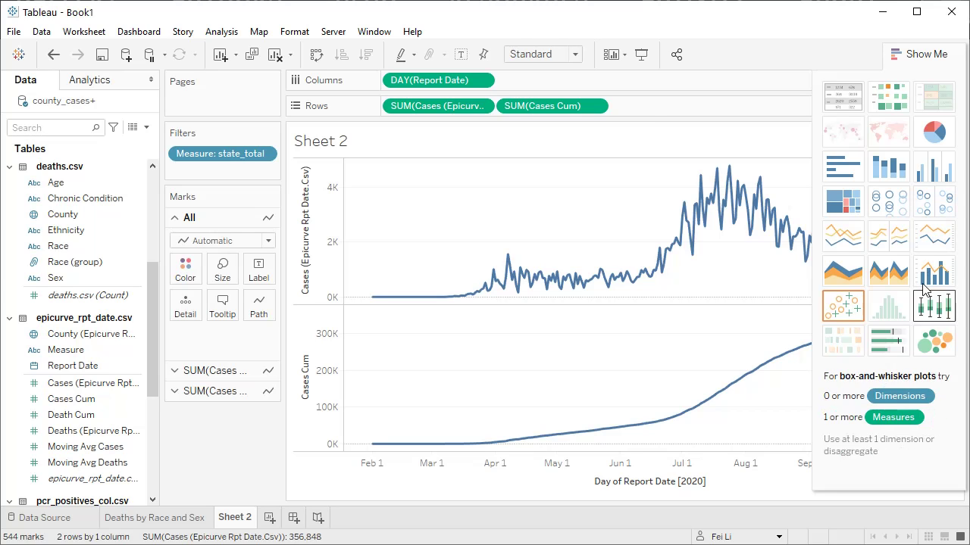
left_click(933, 238)
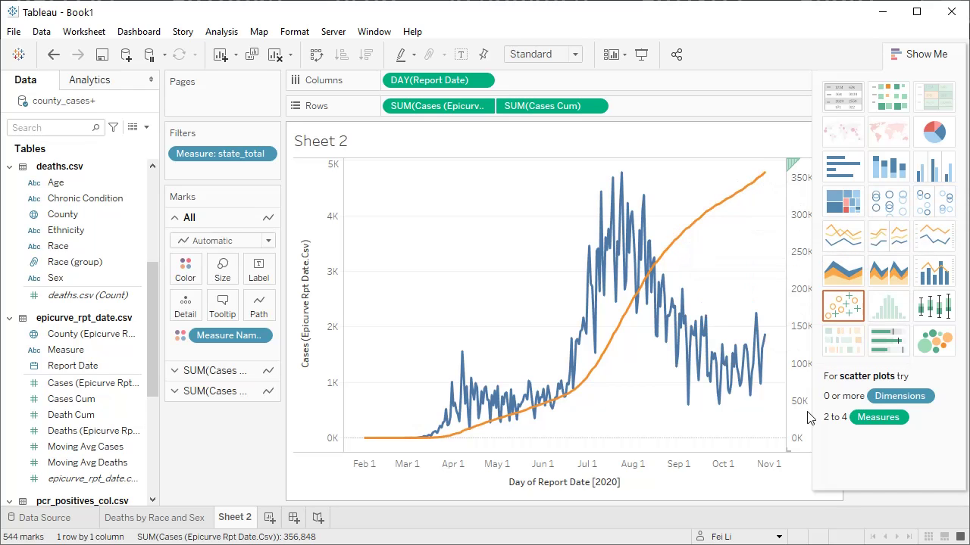
left_click_drag(557, 108, 602, 106)
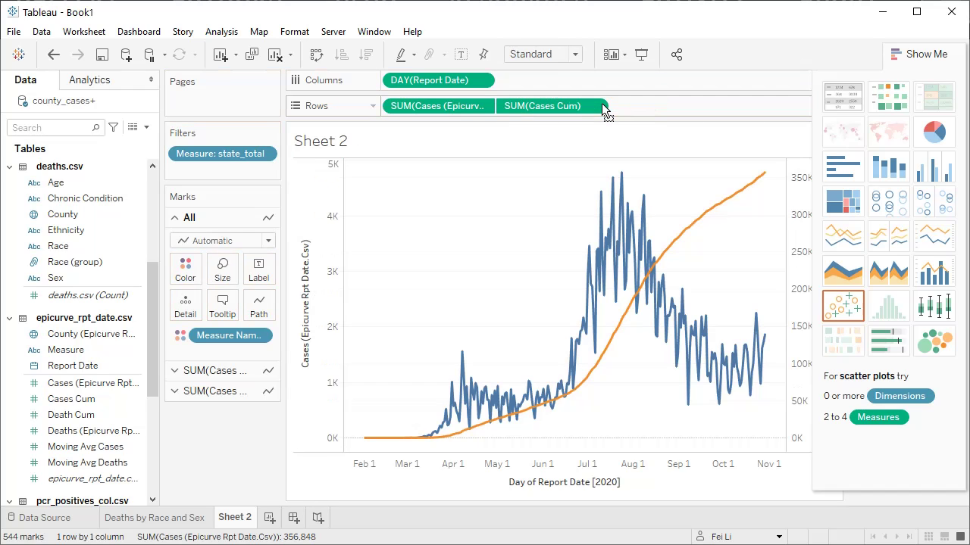
left_click(66, 419)
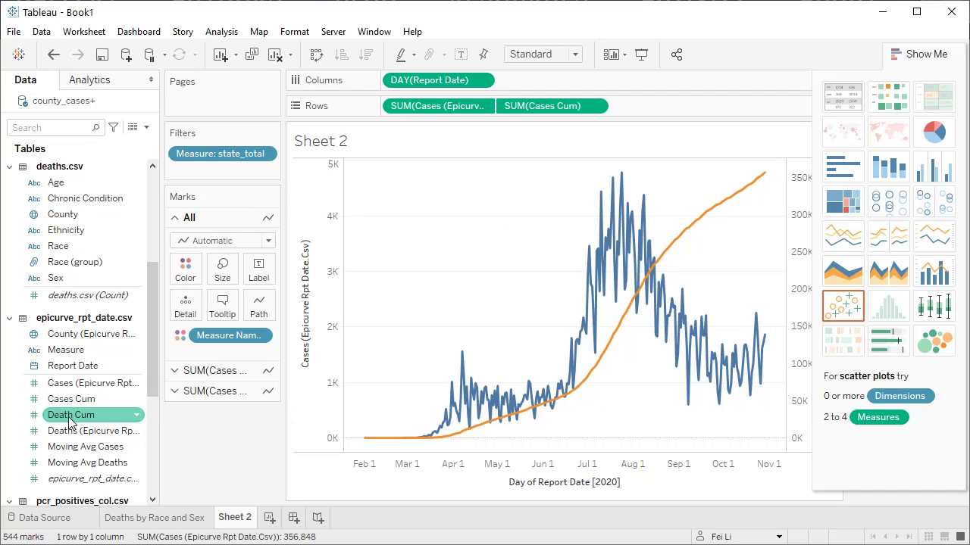
left_click(363, 422)
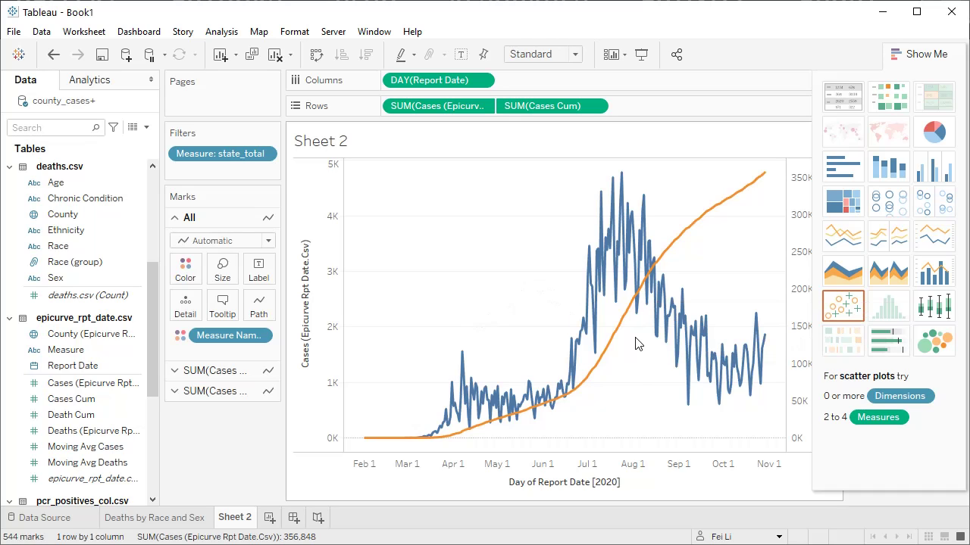
- Rename Sheet 2 as "Daily cases in GA"
double_click(237, 518)
type("Daily cases")
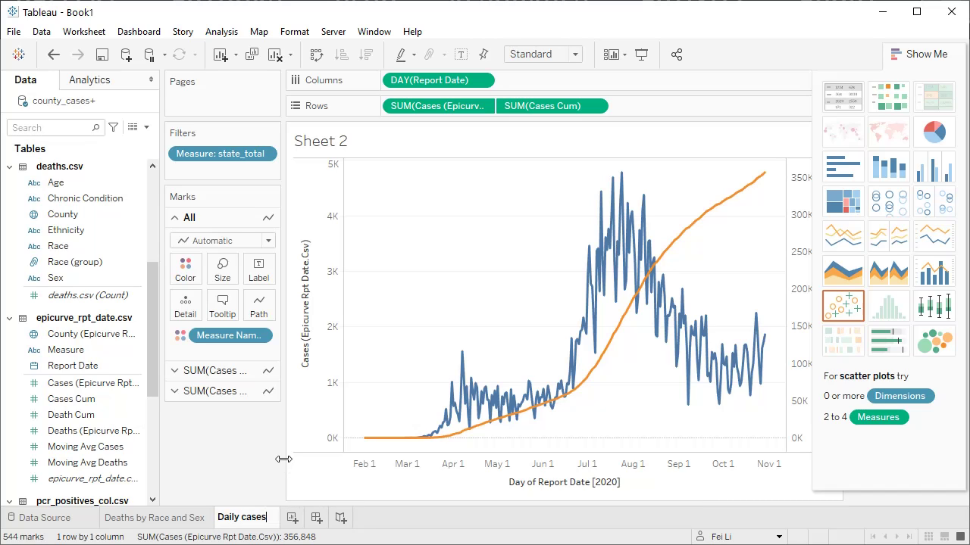
type(" in GA")
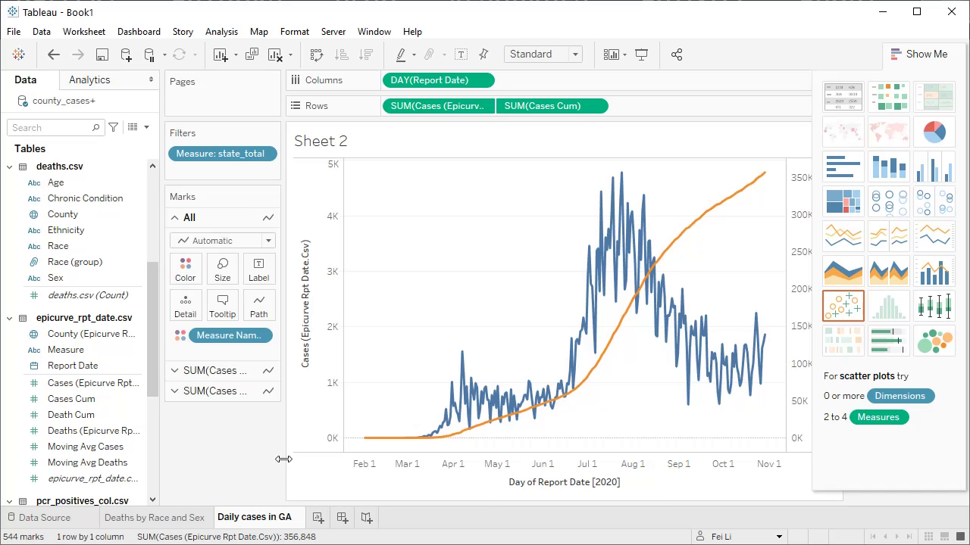
key("Return")
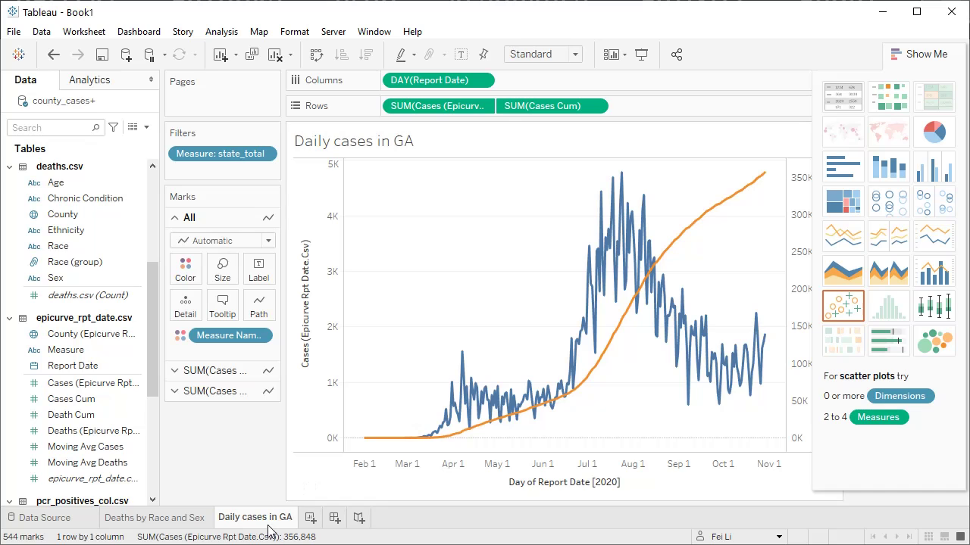
- Duplicate the Daily cases in GA sheet and rename the copy "New cases in key counties"
right_click(282, 521)
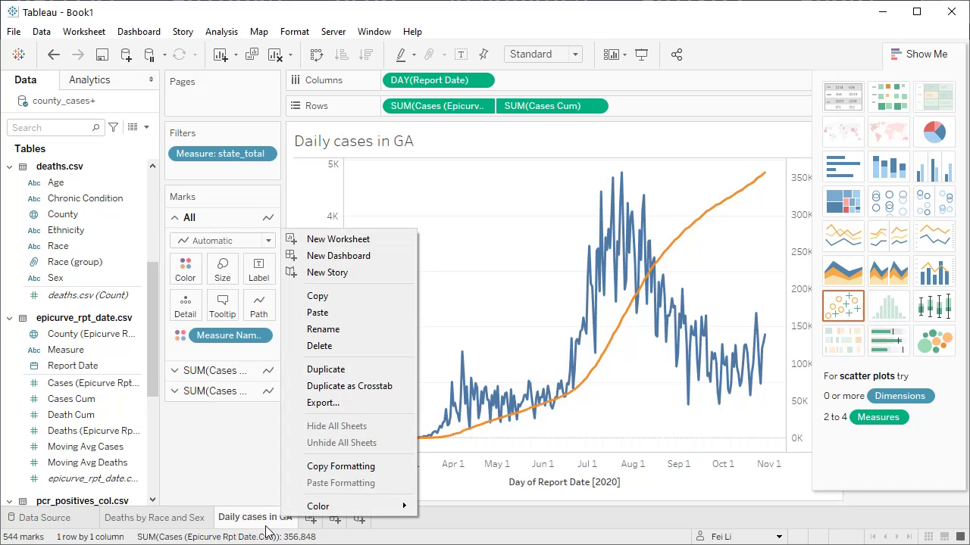
left_click(323, 372)
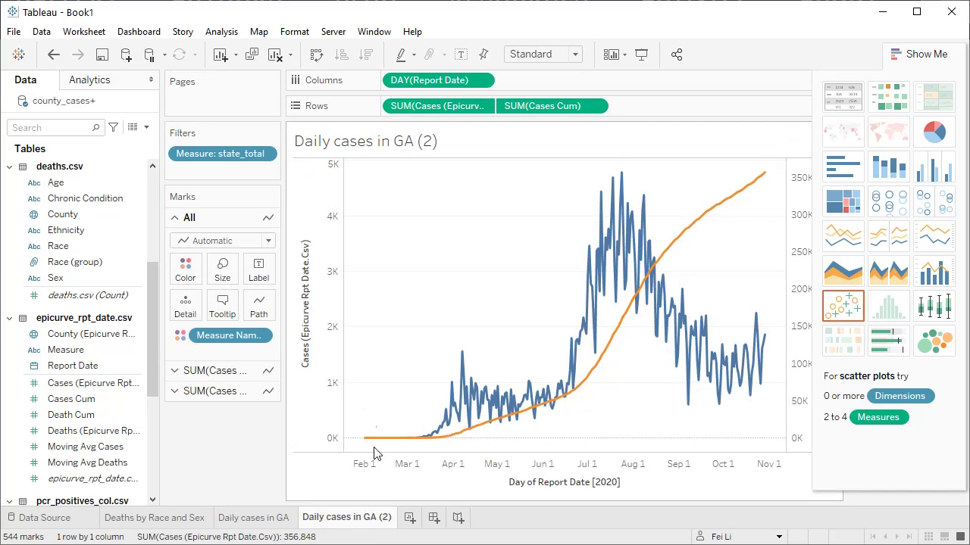
double_click(345, 520)
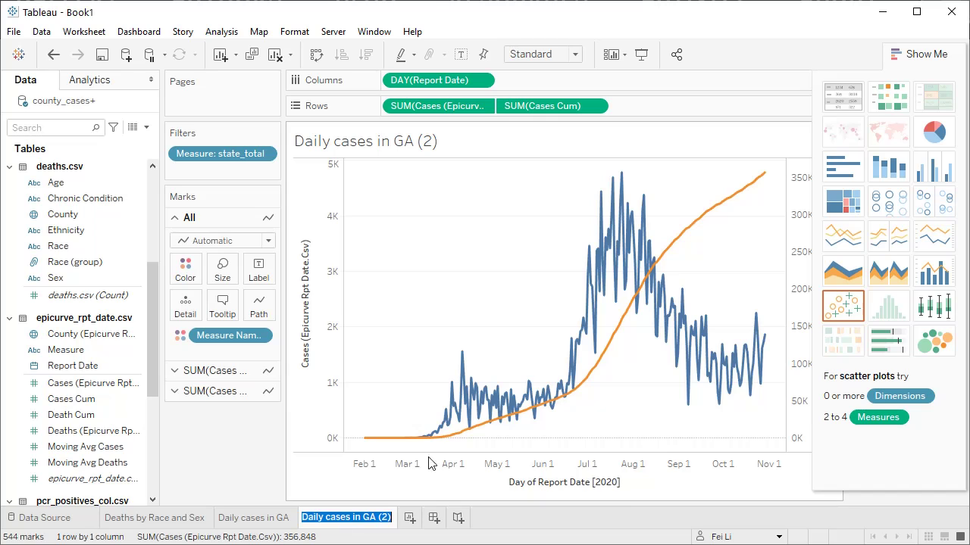
type("New cases in")
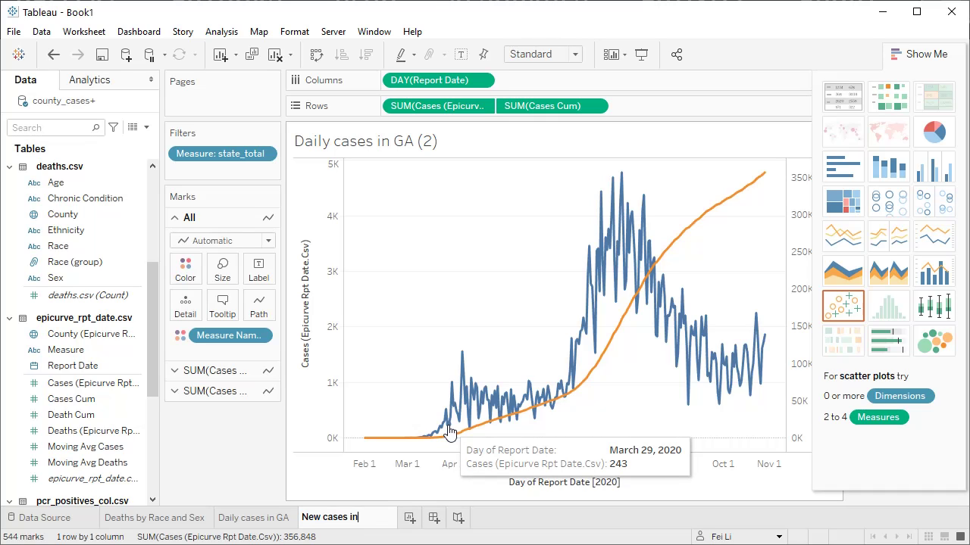
type(" key counties")
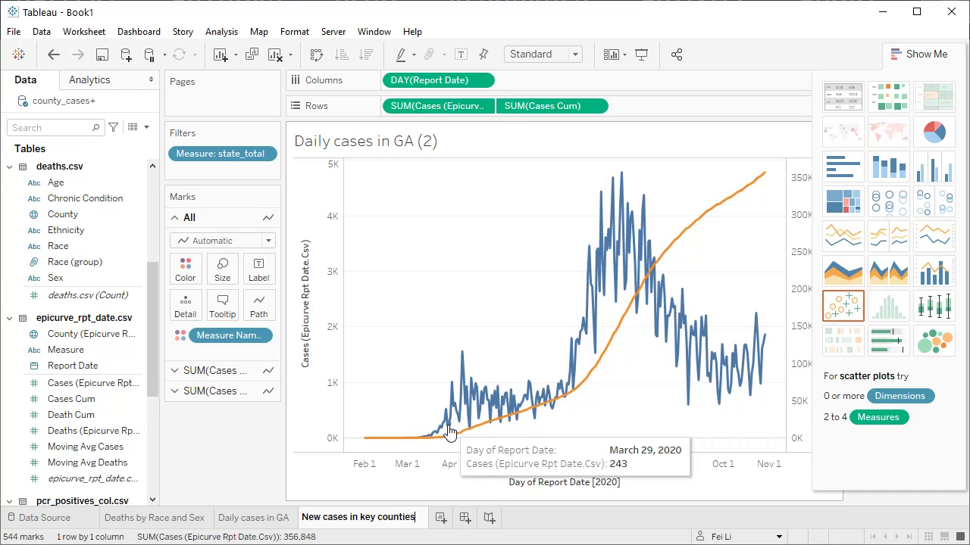
key("Return")
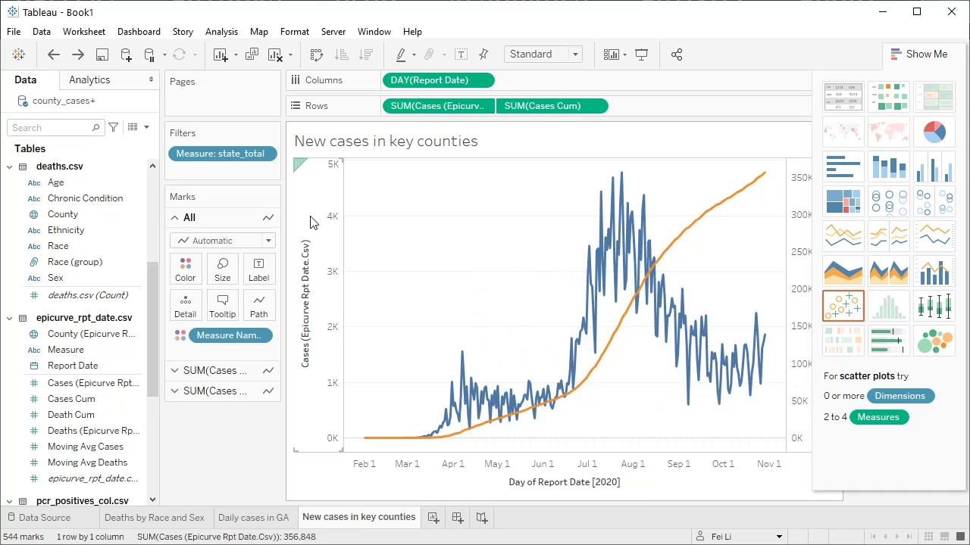
- Change the Measure filter to keep only county_stats instead of state_total
double_click(232, 154)
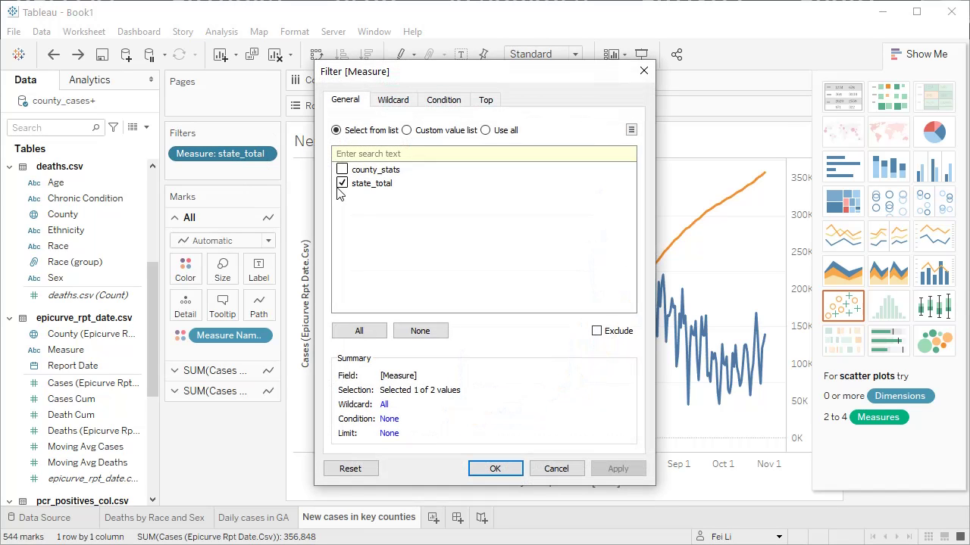
left_click(342, 183)
left_click(342, 169)
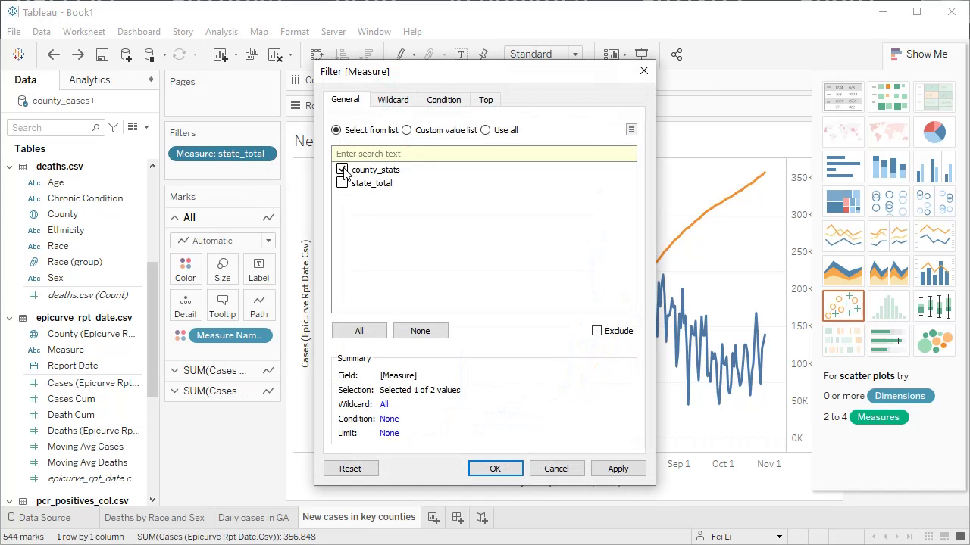
left_click(494, 469)
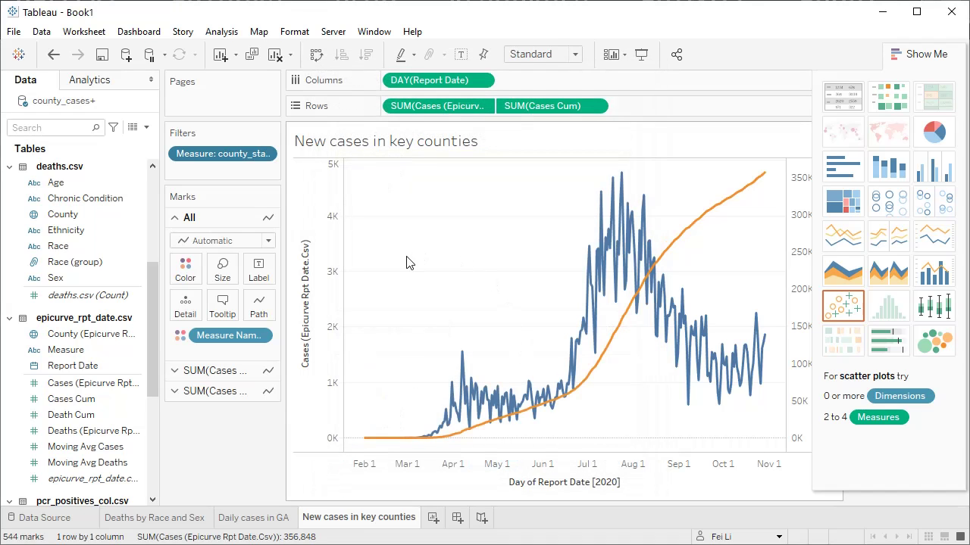
- Color the daily Cases line by the County field from epicurve_rpt_date.csv, adding all members
left_click(223, 371)
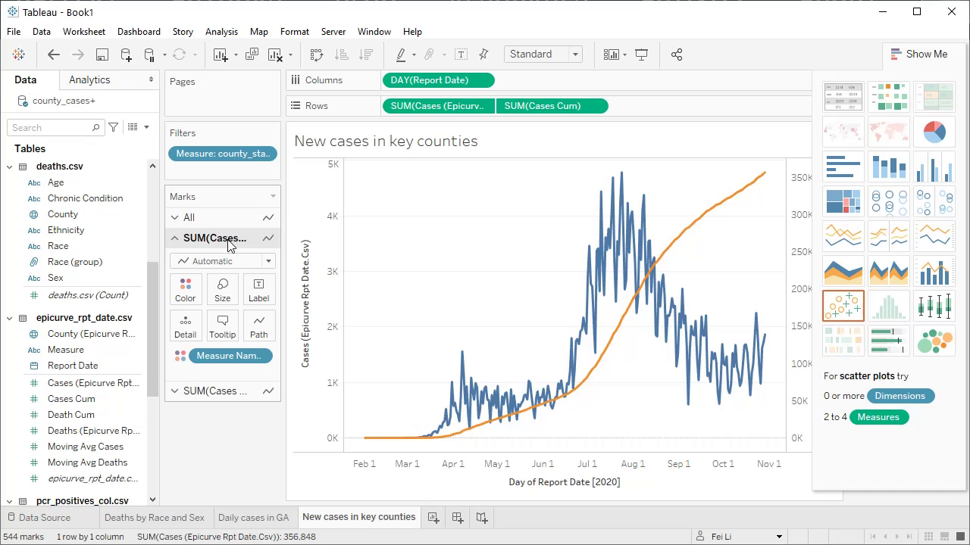
left_click_drag(77, 334, 187, 289)
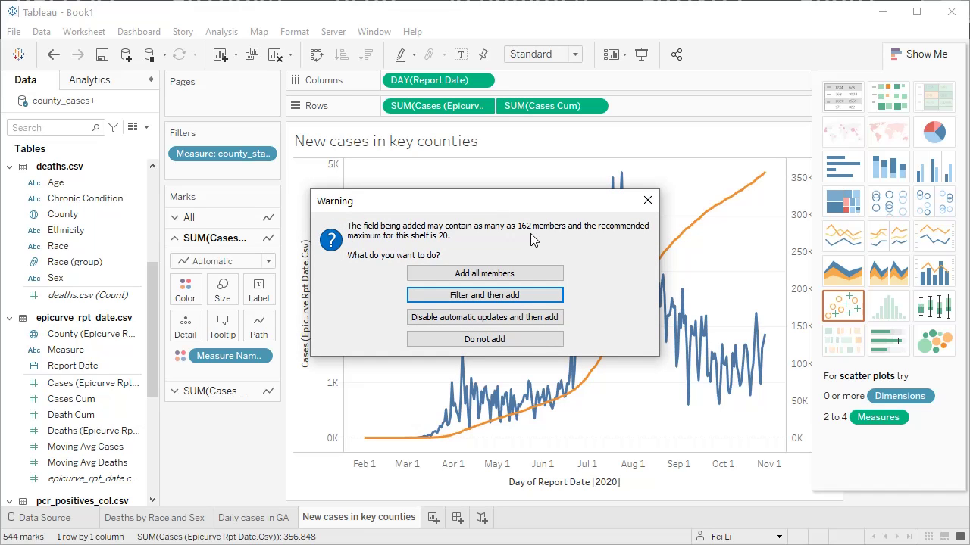
left_click(507, 274)
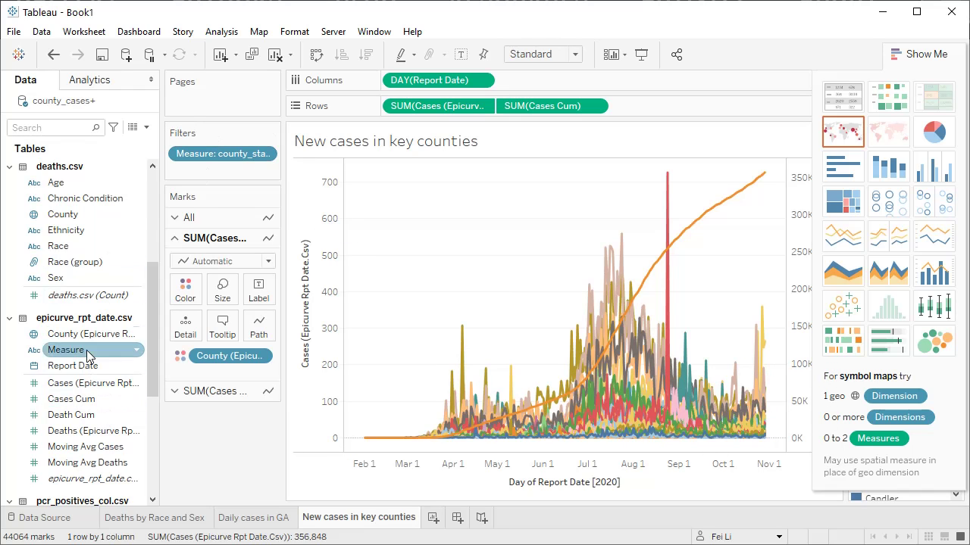
- Filter the sheet by the County field from epicurve_rpt_date.csv, keeping only Baldwin, Bartow and Berrien
left_click_drag(80, 334, 212, 173)
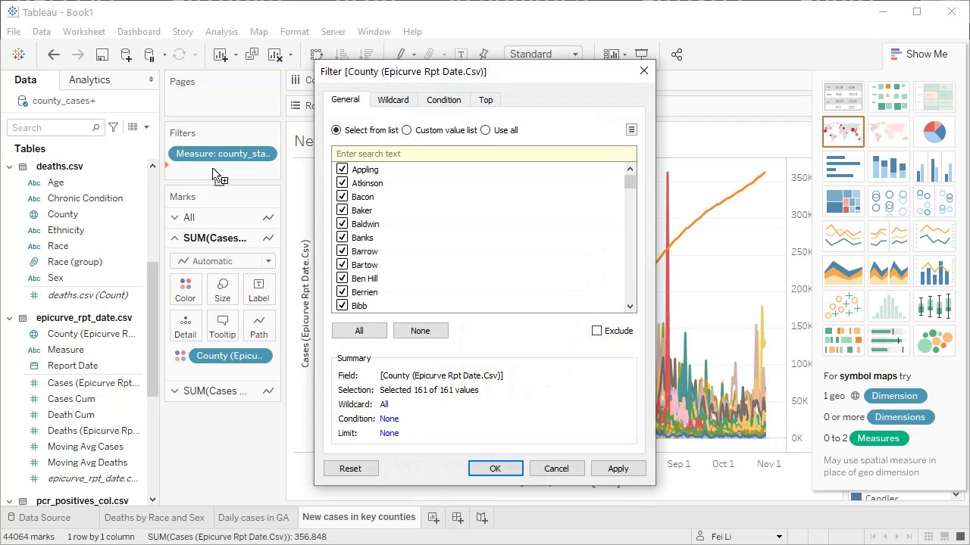
left_click(342, 197)
left_click(342, 211)
left_click(401, 331)
left_click(342, 224)
left_click(342, 265)
left_click(342, 292)
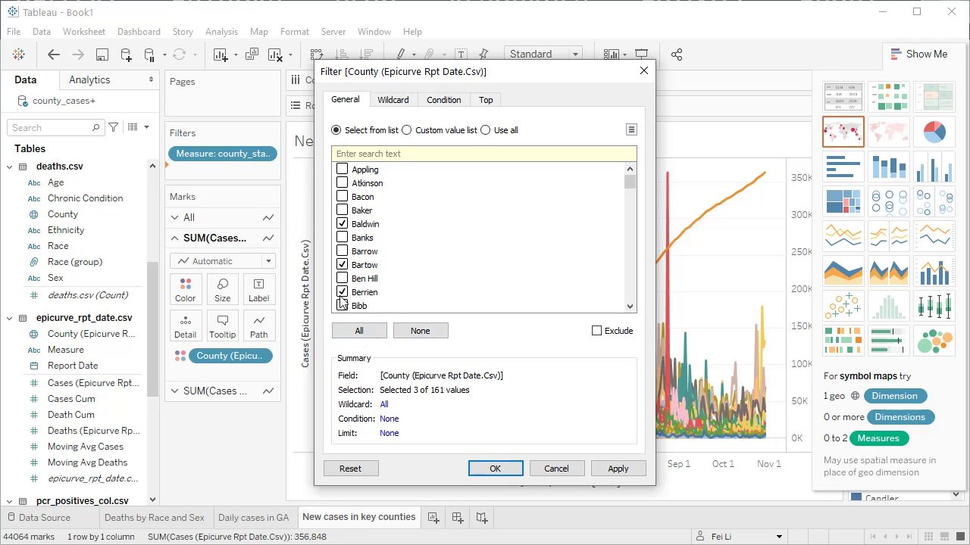
left_click(617, 467)
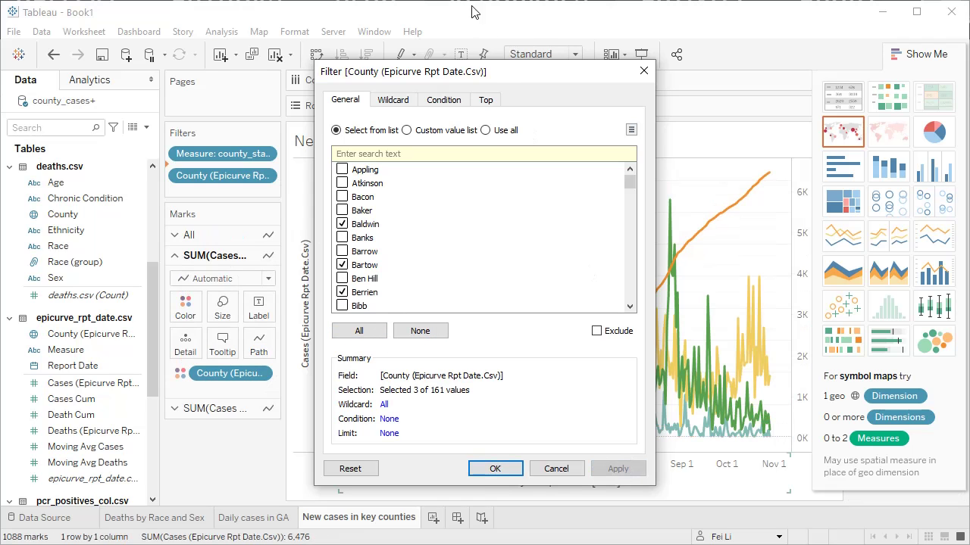
- Set the County filter to use all values and limit it to the top 5 by the sum of Cases
left_click_drag(498, 71, 305, 101)
left_click(292, 159)
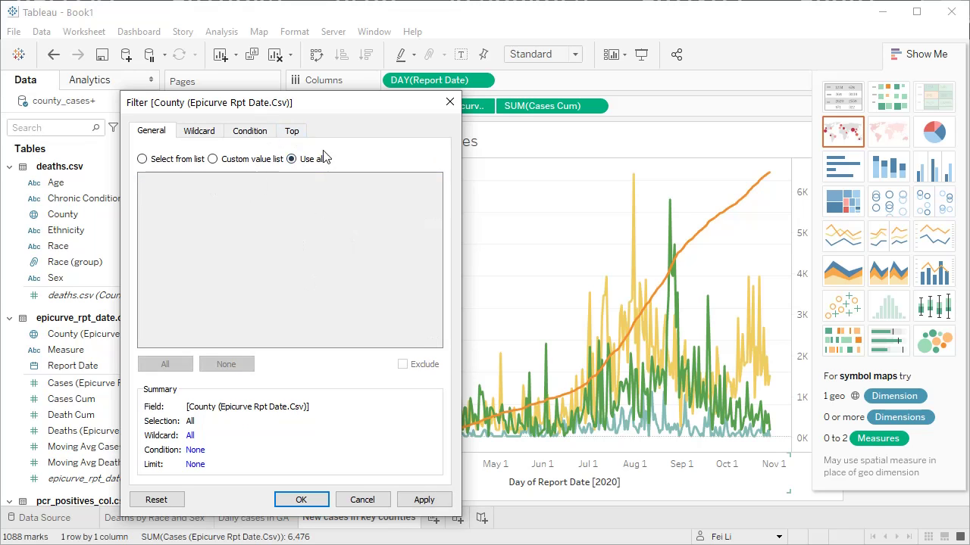
left_click(293, 132)
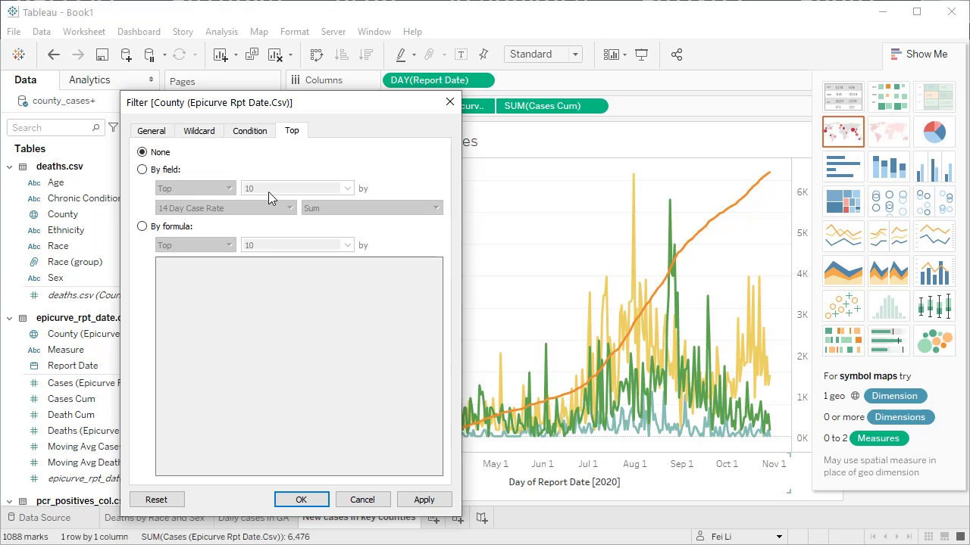
left_click(167, 174)
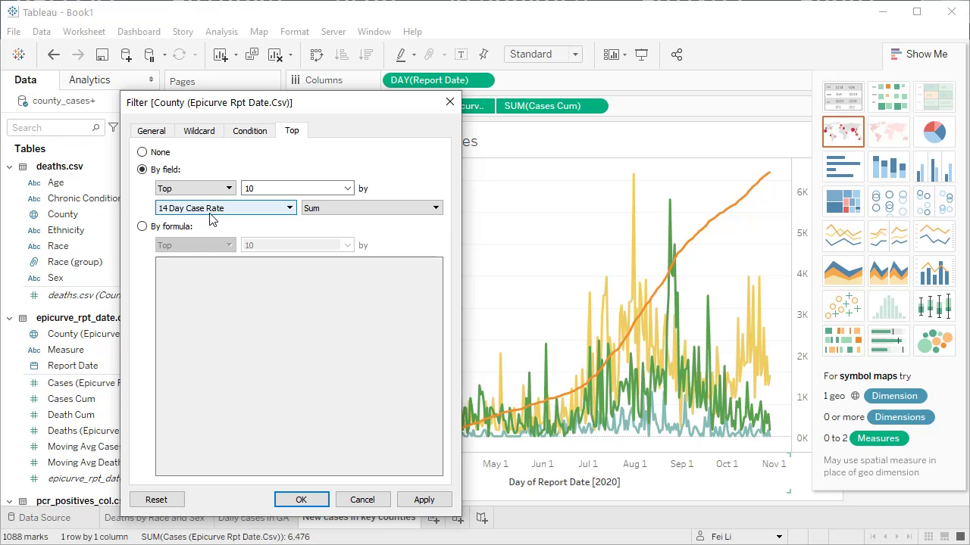
left_click(348, 189)
left_click(295, 185)
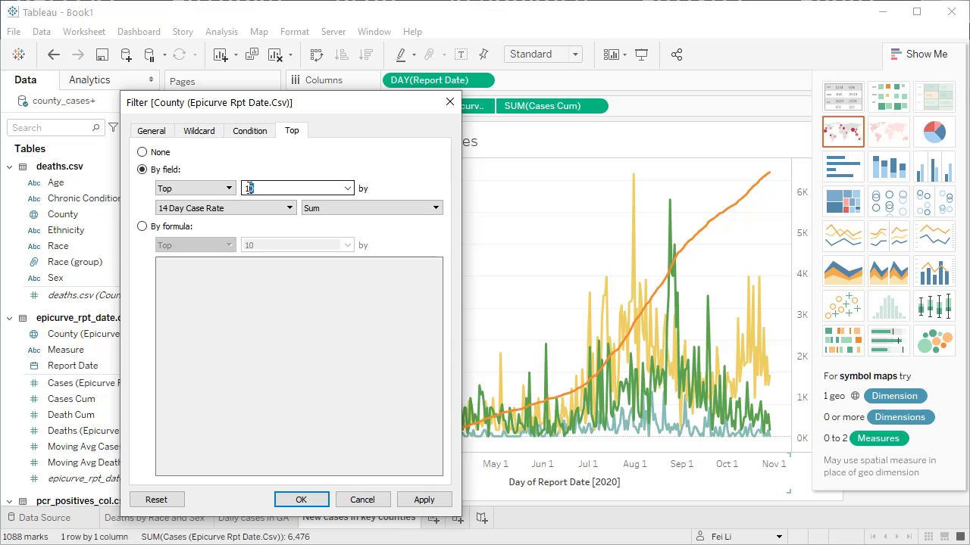
type("5")
left_click(289, 208)
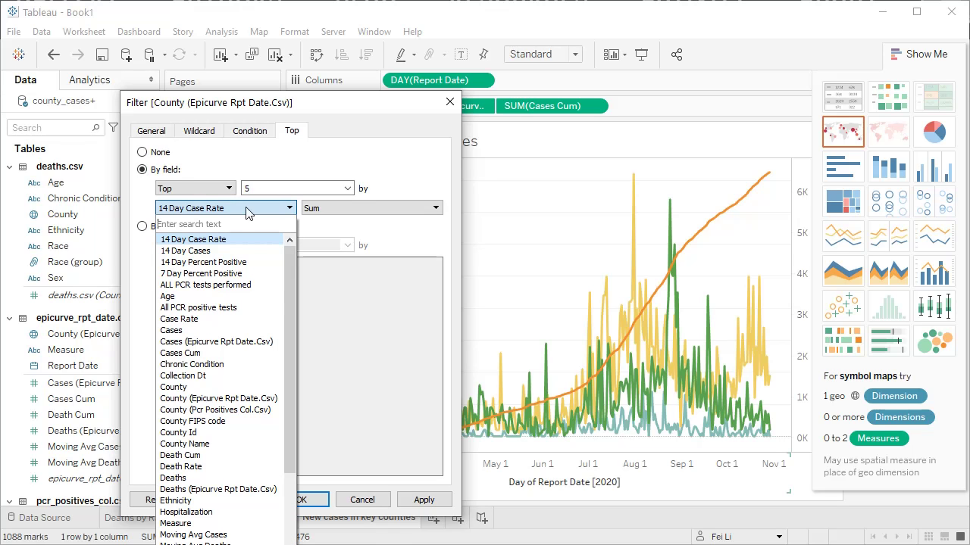
left_click(181, 331)
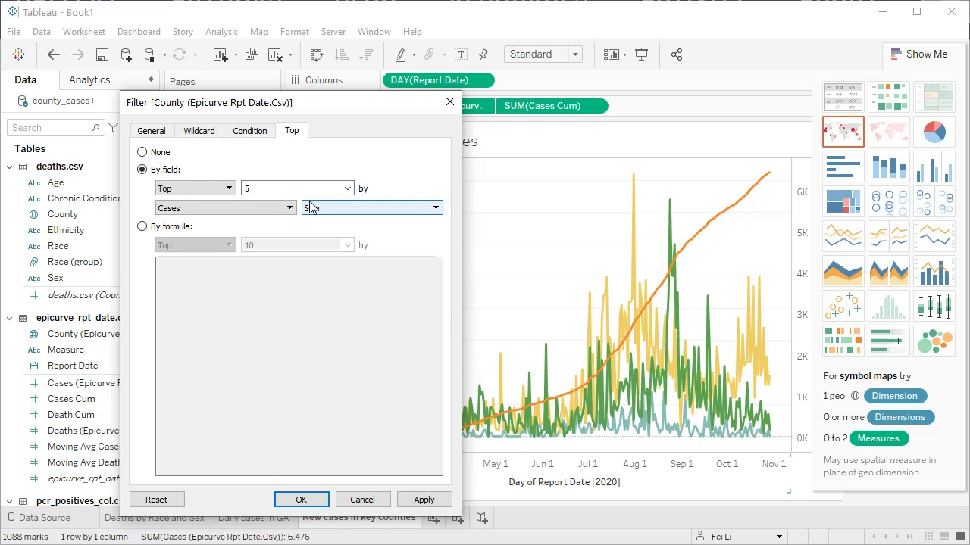
left_click(307, 498)
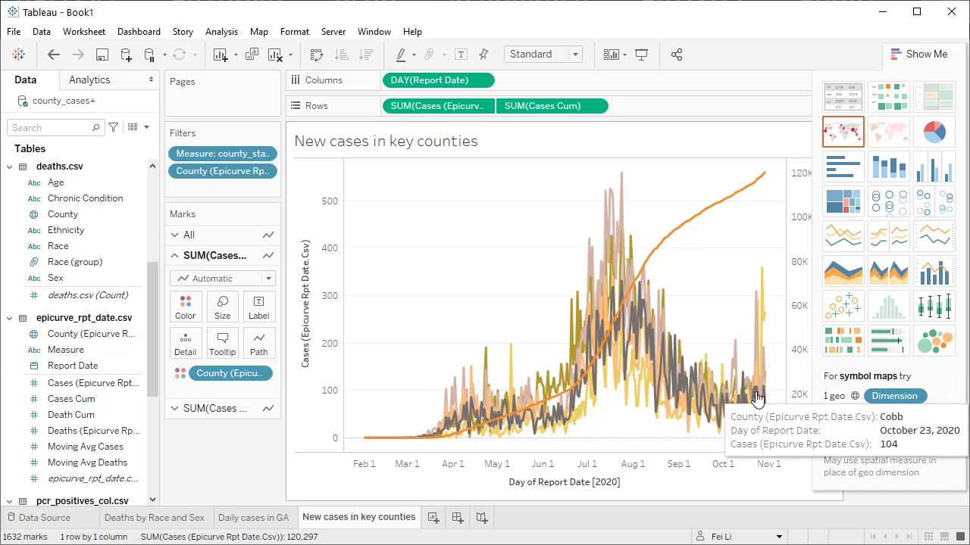
- Review the counties listed in the color assignments and remove Non-GA Resident/Unknown State from the County filter's selection
left_click(198, 314)
left_click(232, 356)
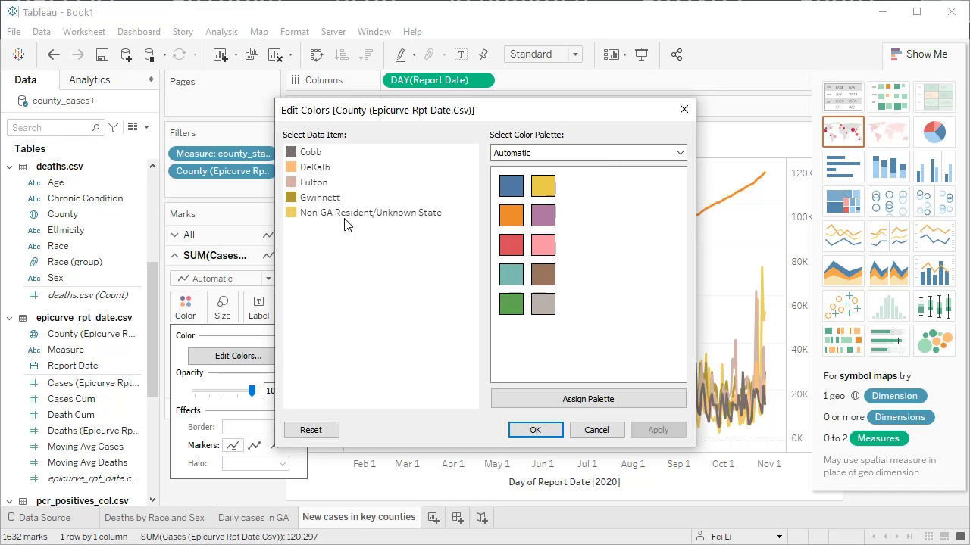
left_click(684, 110)
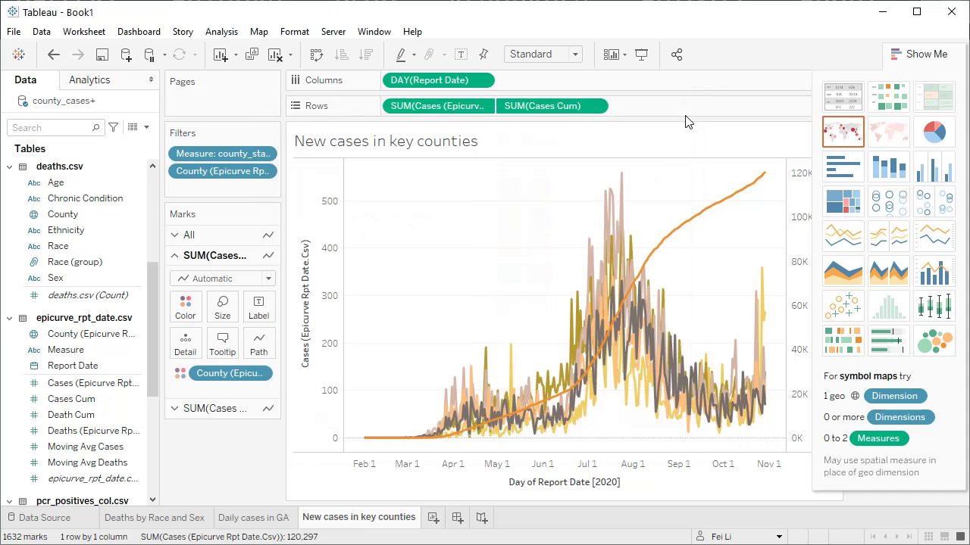
double_click(242, 174)
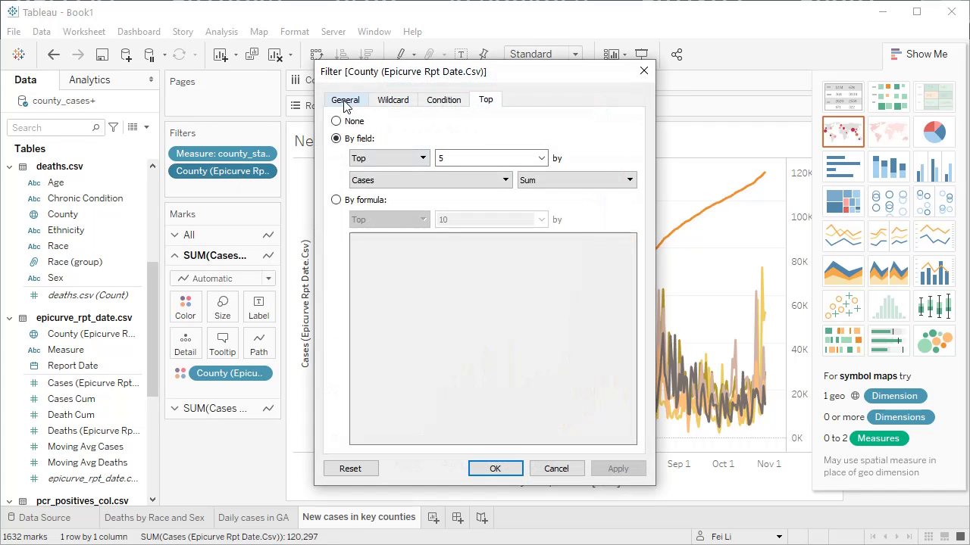
left_click(345, 100)
left_click(336, 129)
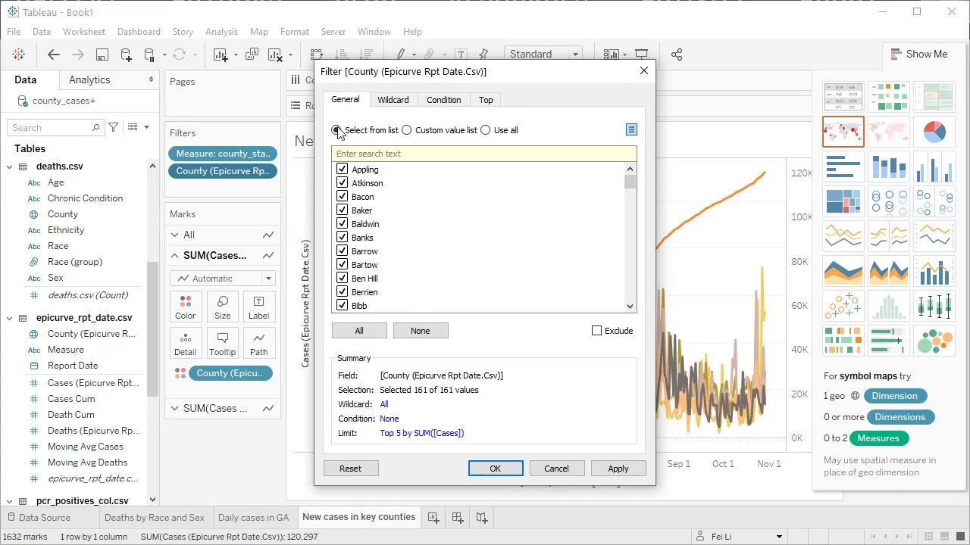
left_click_drag(630, 180, 629, 256)
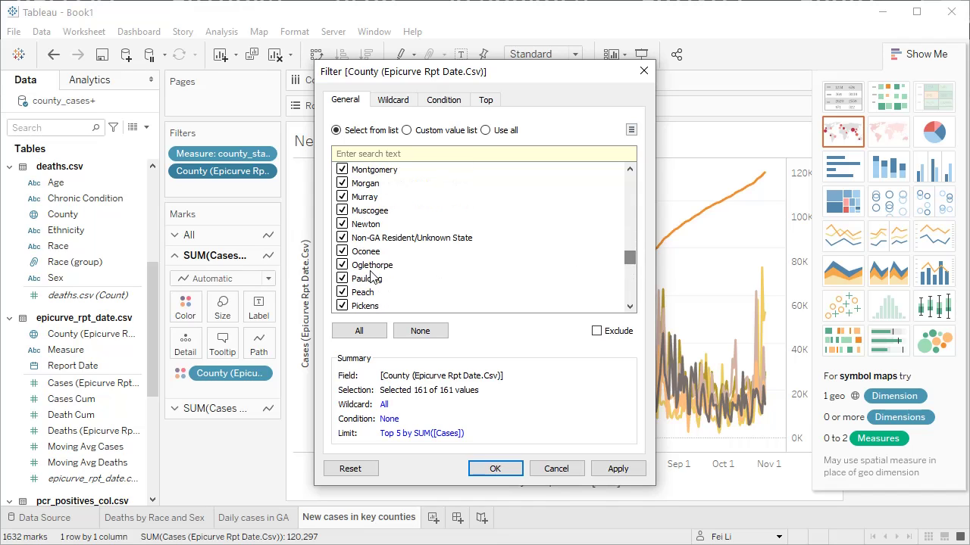
left_click(343, 238)
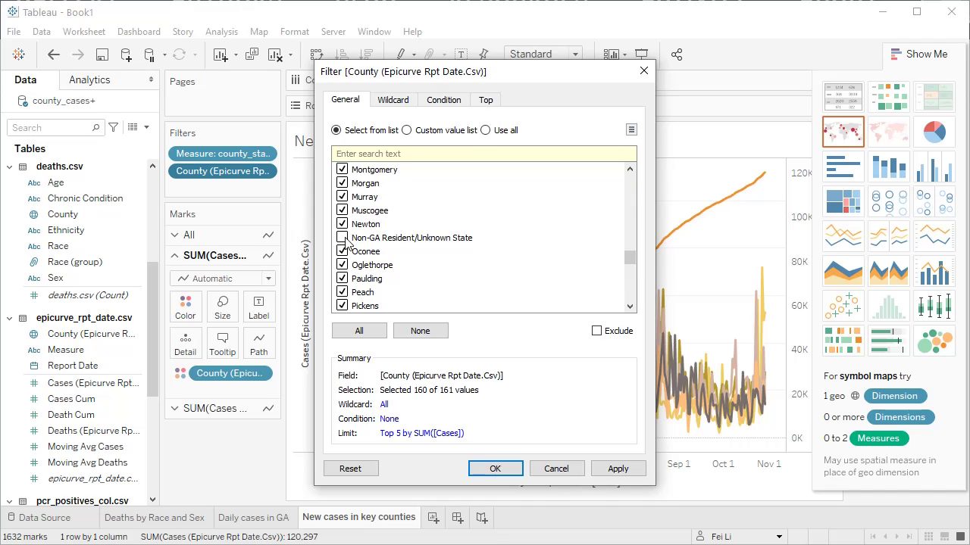
left_click(495, 469)
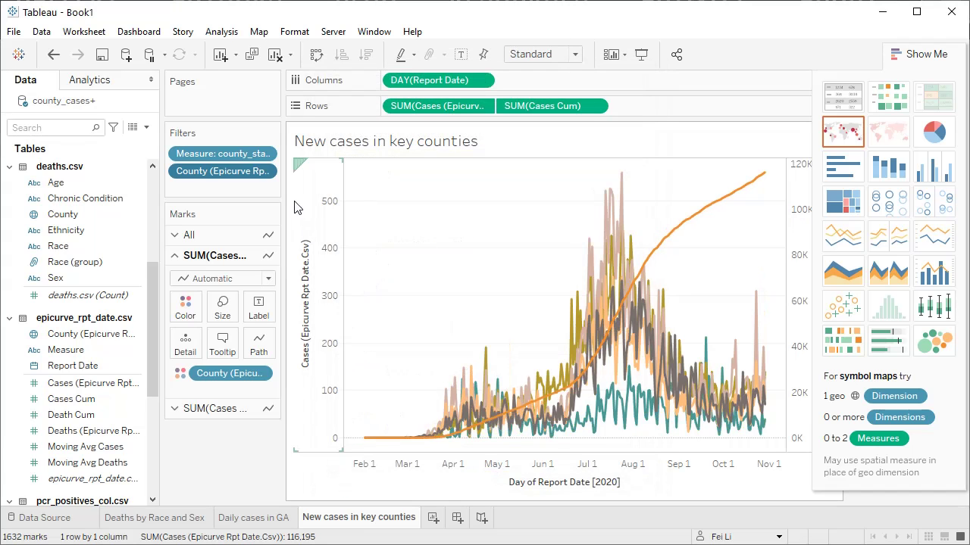
- Assign the Tableau Classic 10 color palette to the county lines
left_click(185, 308)
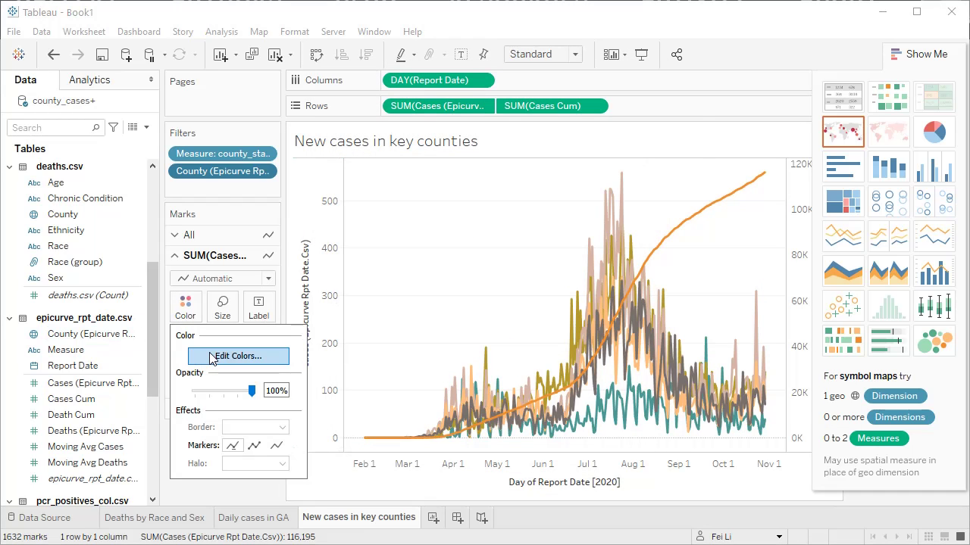
left_click(238, 356)
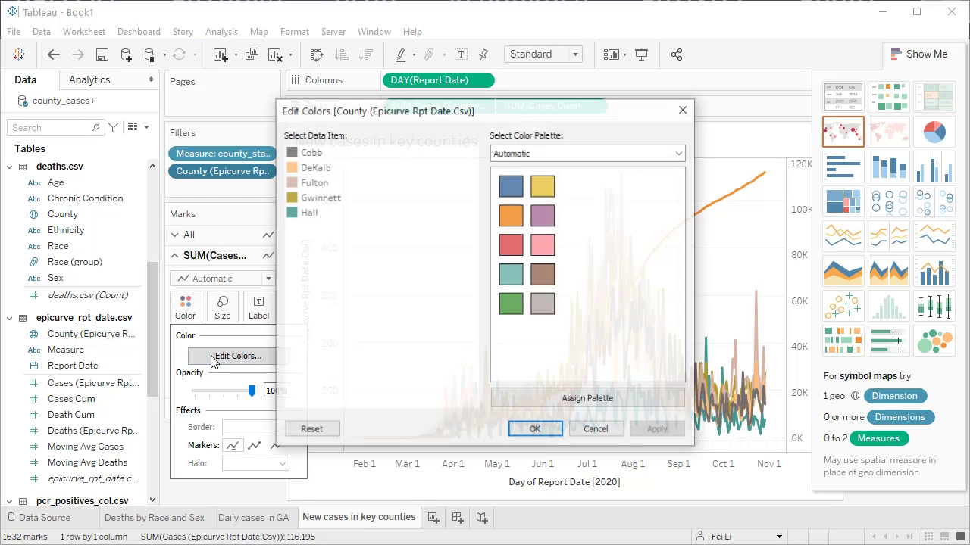
left_click(550, 154)
scroll(570, 325, "down", 1)
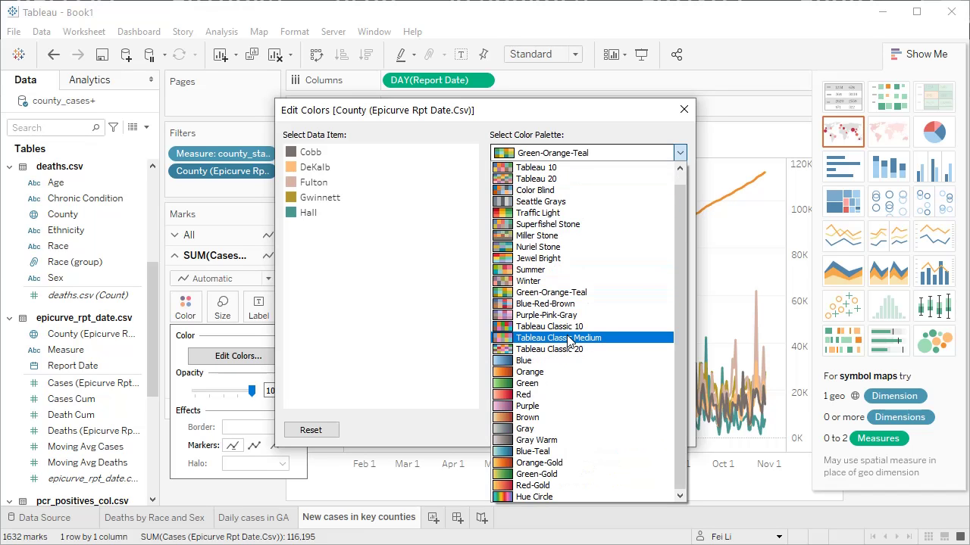
left_click(515, 326)
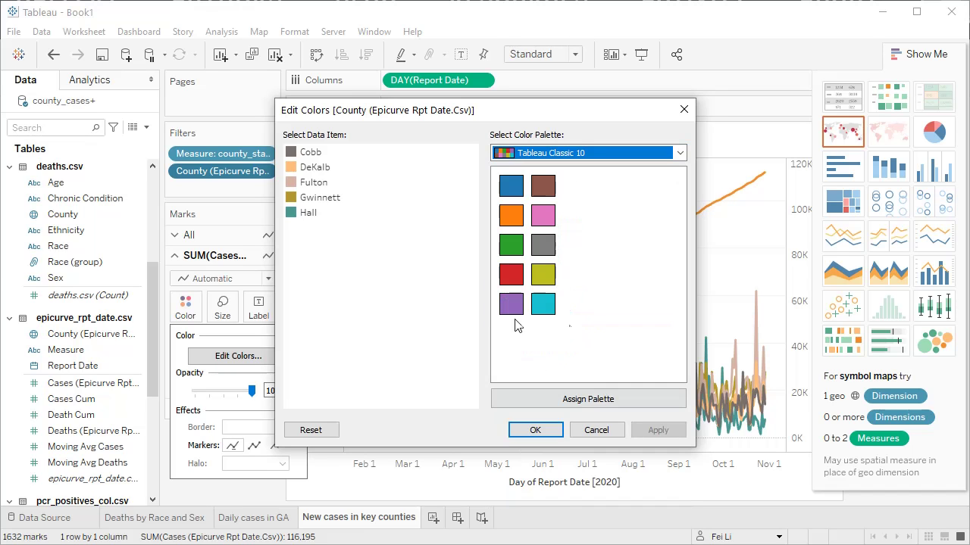
left_click(622, 399)
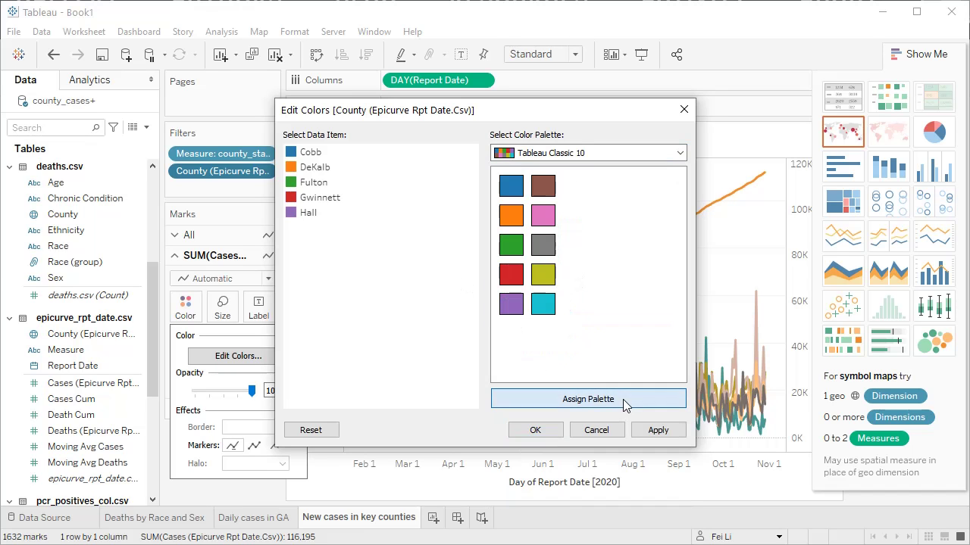
left_click(535, 429)
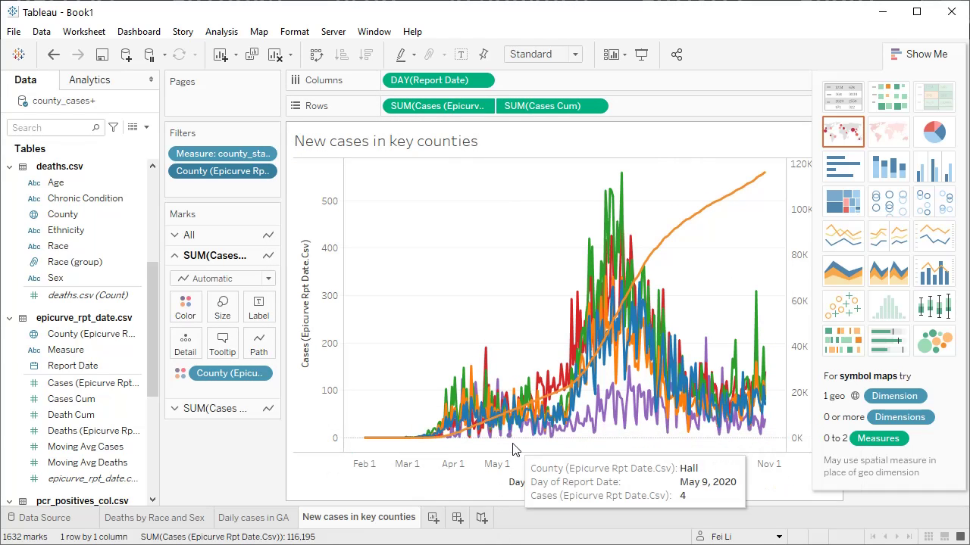
- Hide Show Me and highlight individual counties such as DeKalb and Hall from the color legend, clearing the highlight at the end
left_click(926, 55)
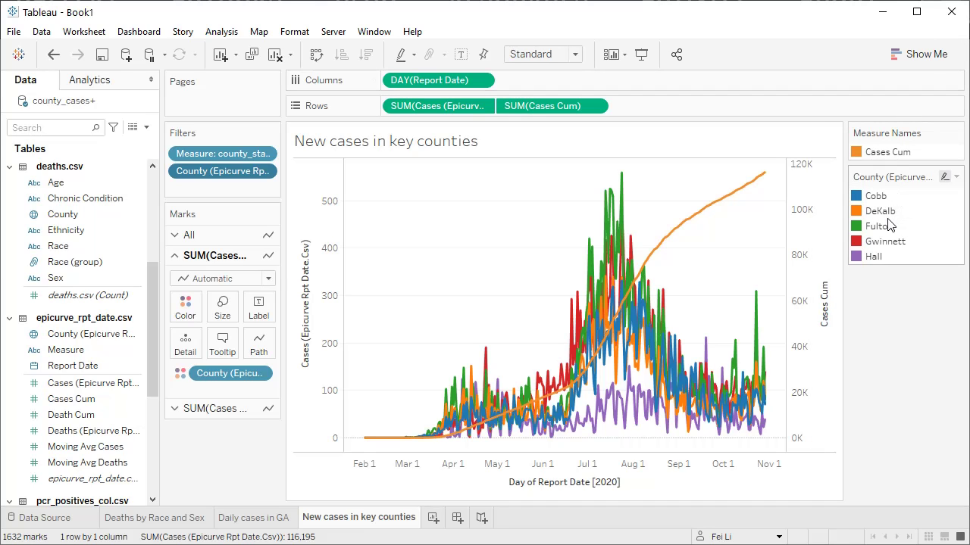
left_click(885, 214)
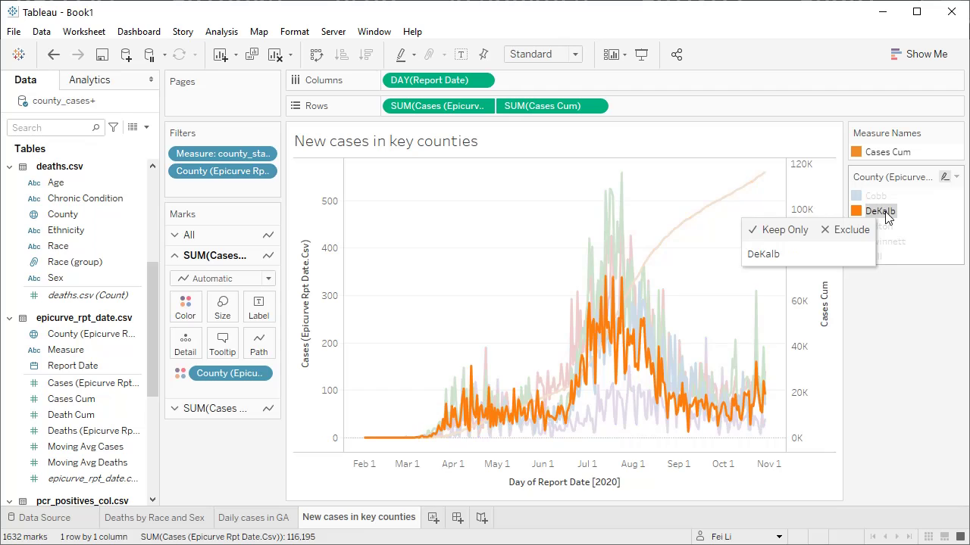
left_click(884, 229)
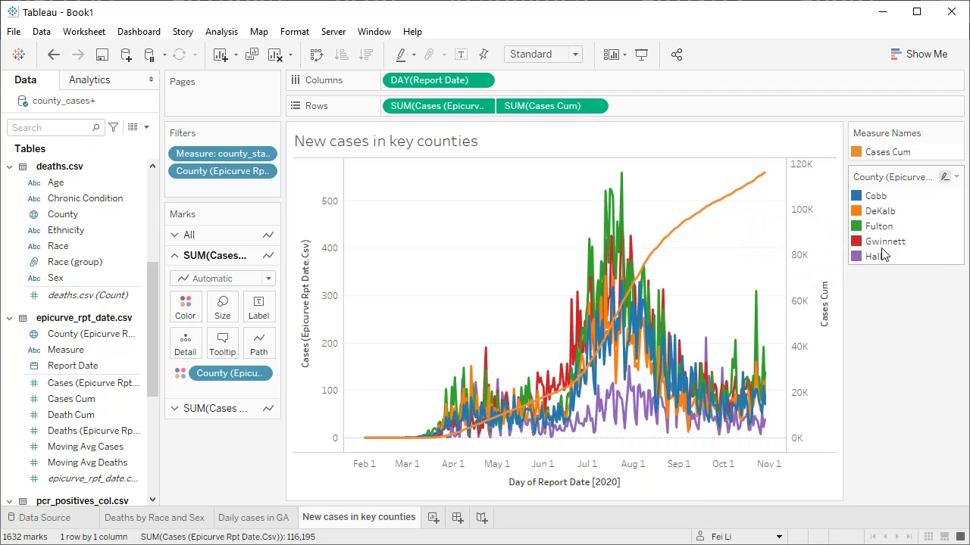
left_click(881, 243)
left_click(879, 257)
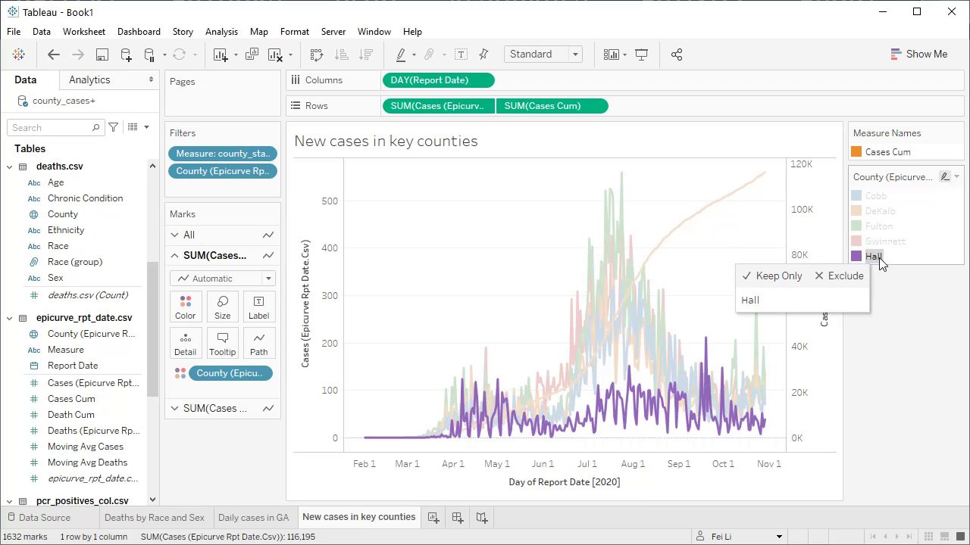
left_click(907, 308)
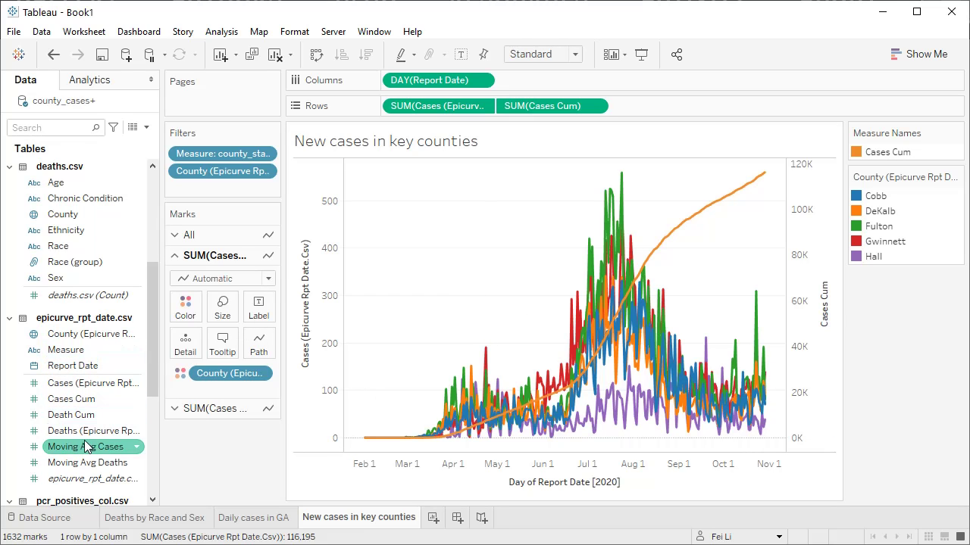
- Label the daily Cases lines with the County field from epicurve_rpt_date.csv
left_click_drag(72, 334, 258, 310)
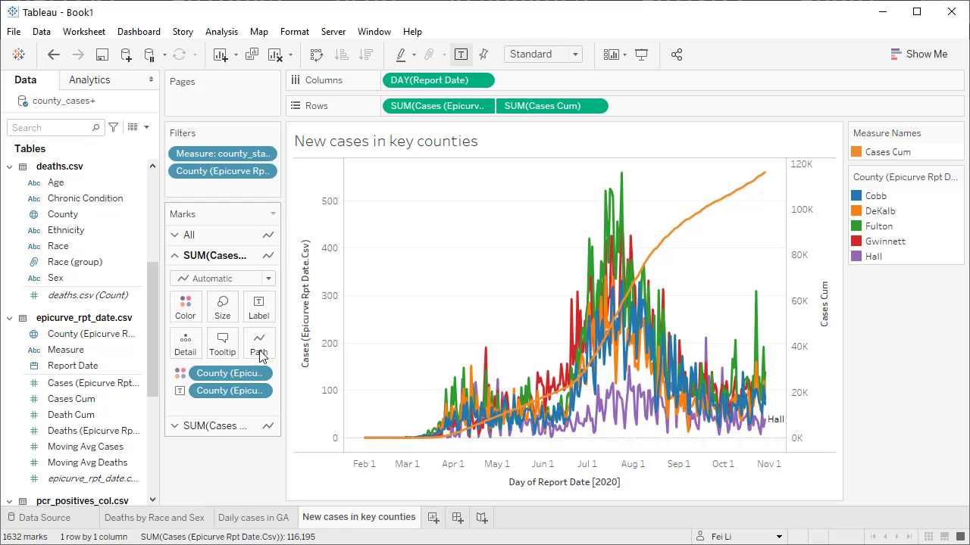
- Allow the county labels to overlap other marks and set their horizontal alignment to right
left_click(265, 312)
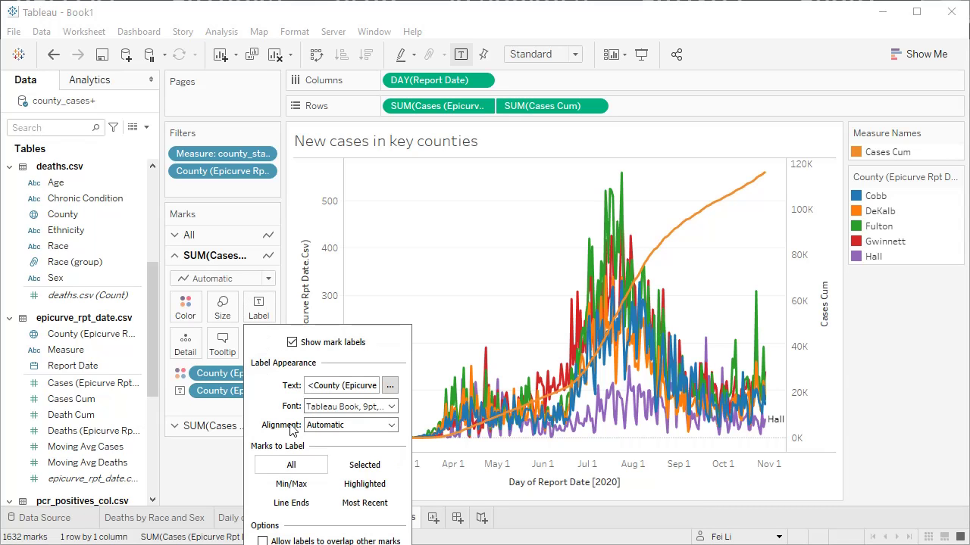
left_click(261, 541)
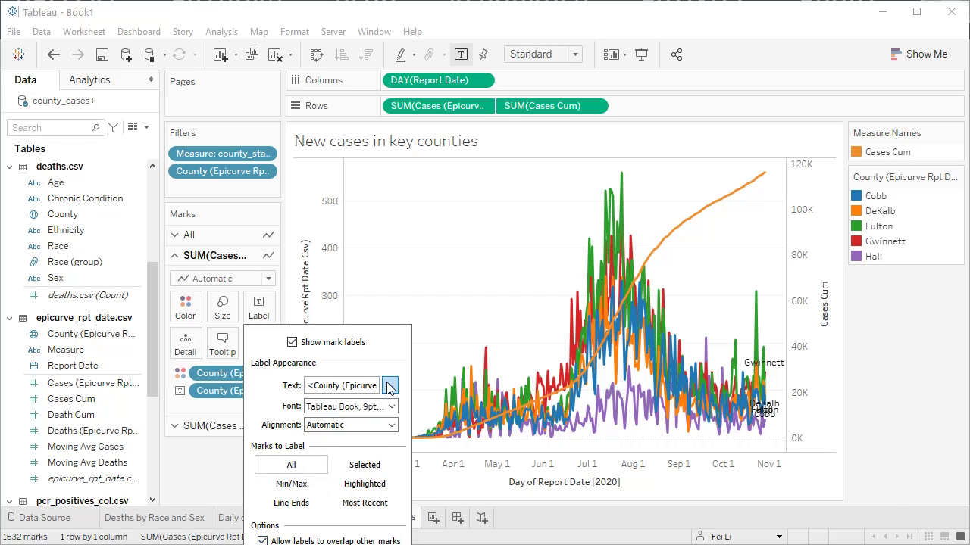
left_click(391, 425)
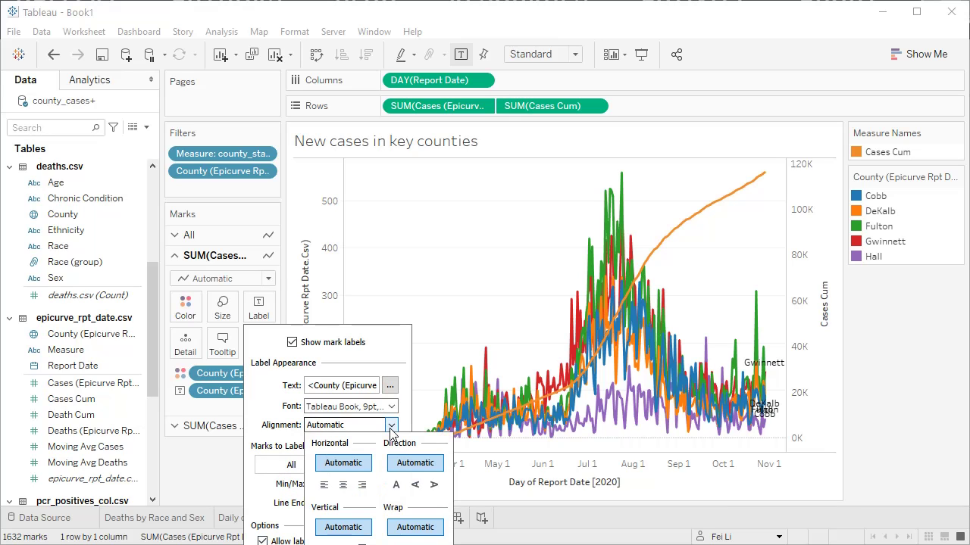
left_click(362, 488)
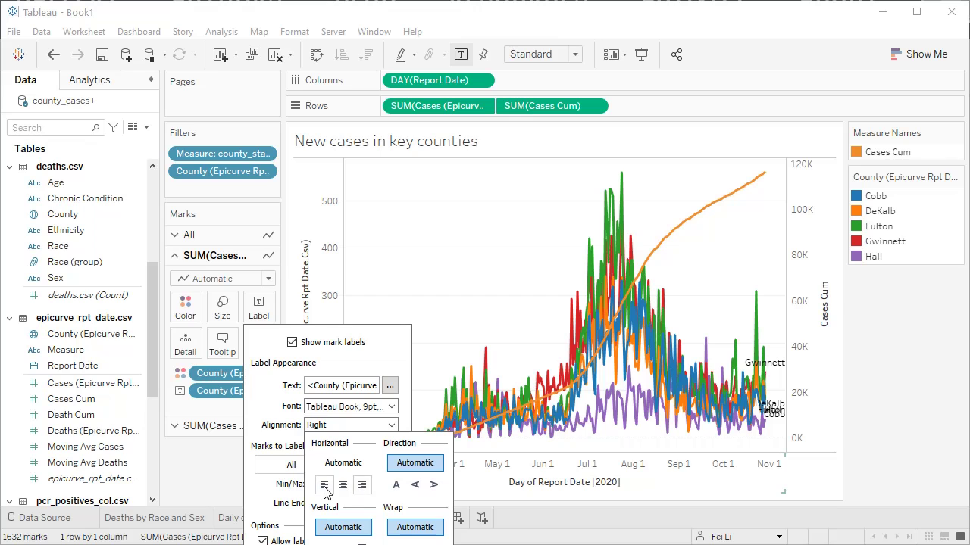
left_click(324, 488)
left_click(362, 487)
- Make the county label font bold and close the label settings
left_click(362, 412)
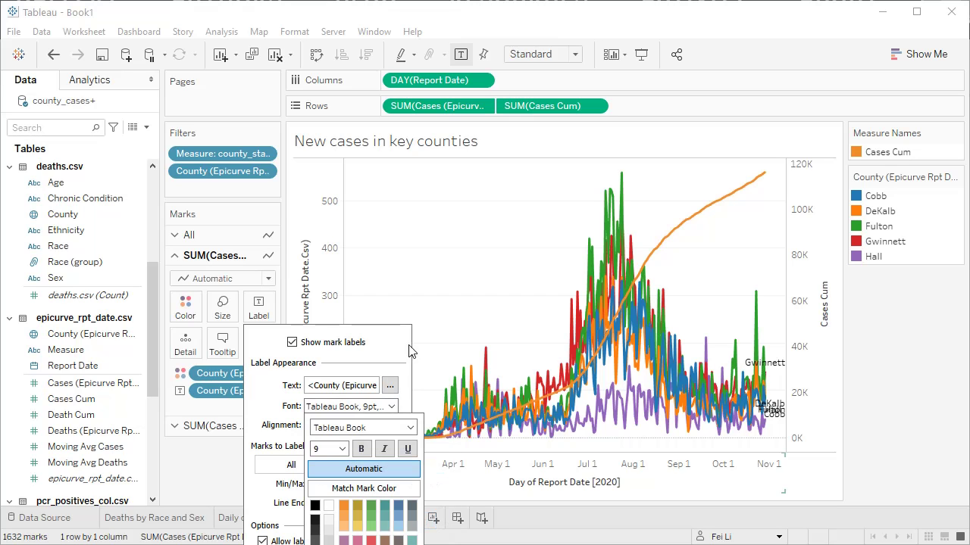
left_click(362, 449)
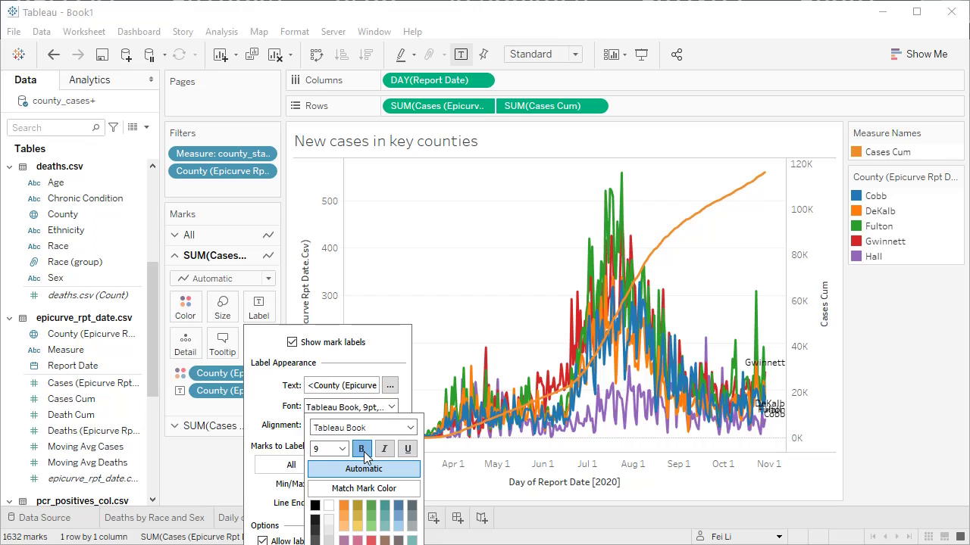
left_click(371, 265)
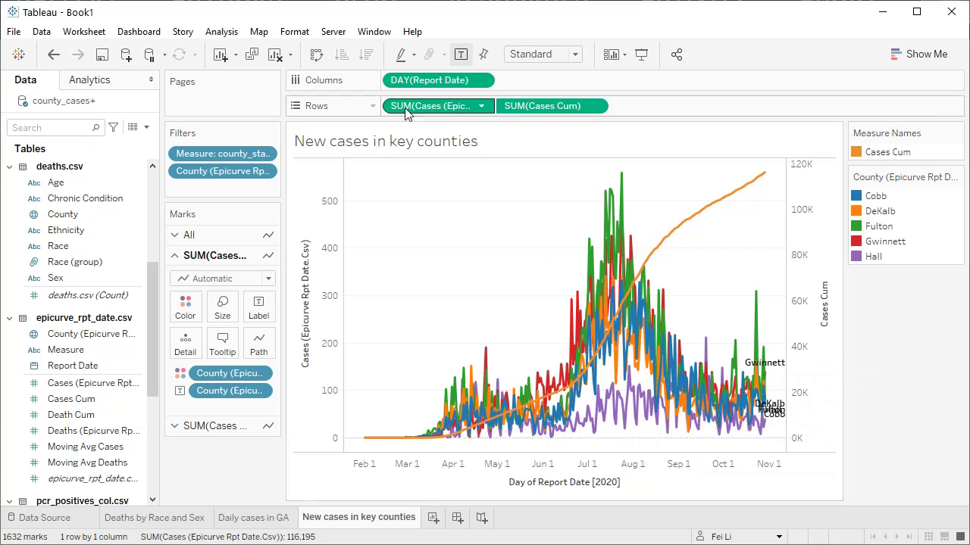
- Group Report Date by continuous week number and exclude the final week, October 25, 2020, from the chart
left_click(482, 81)
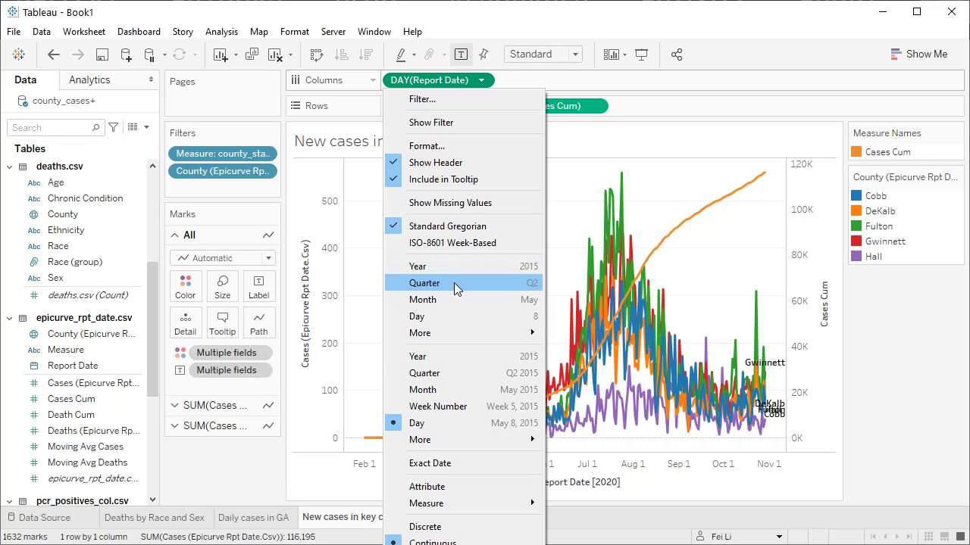
left_click(450, 410)
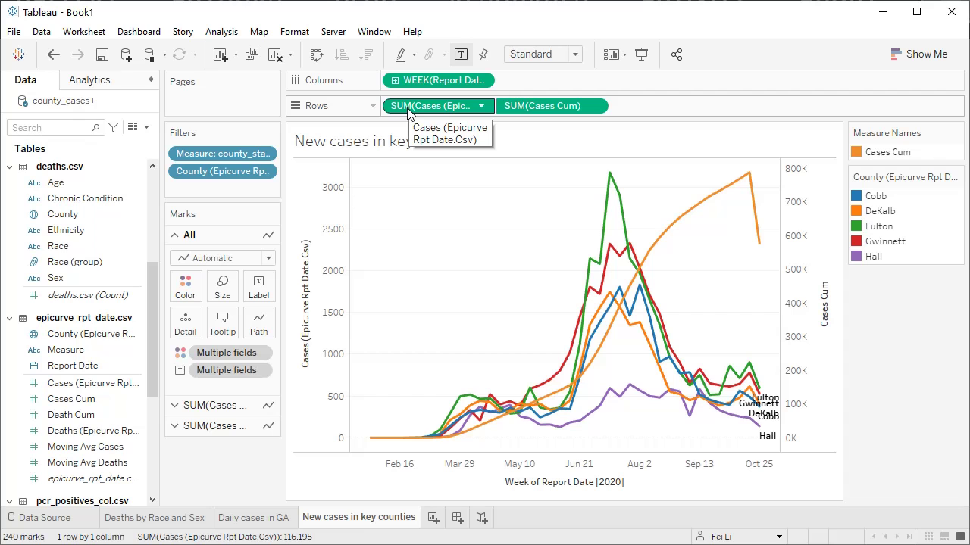
left_click(759, 244)
right_click(759, 250)
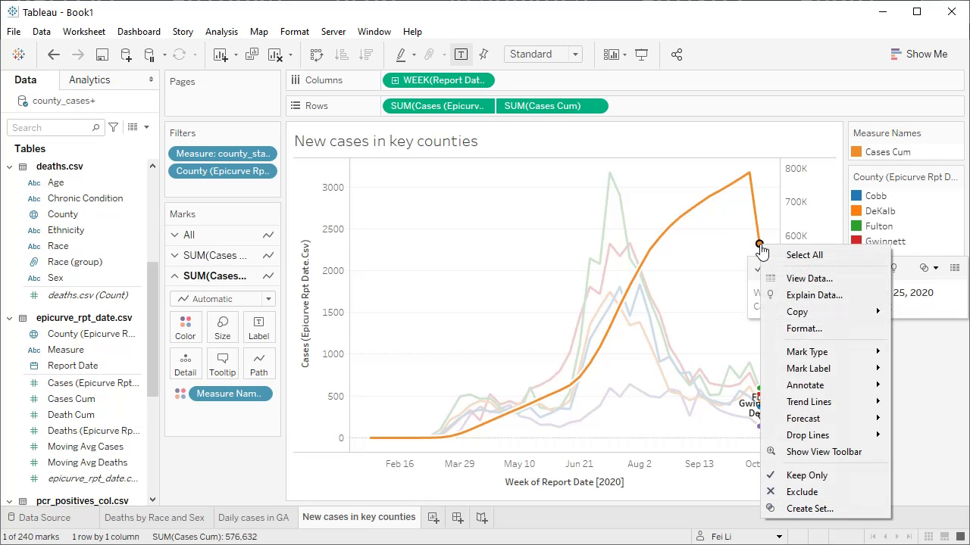
left_click(820, 492)
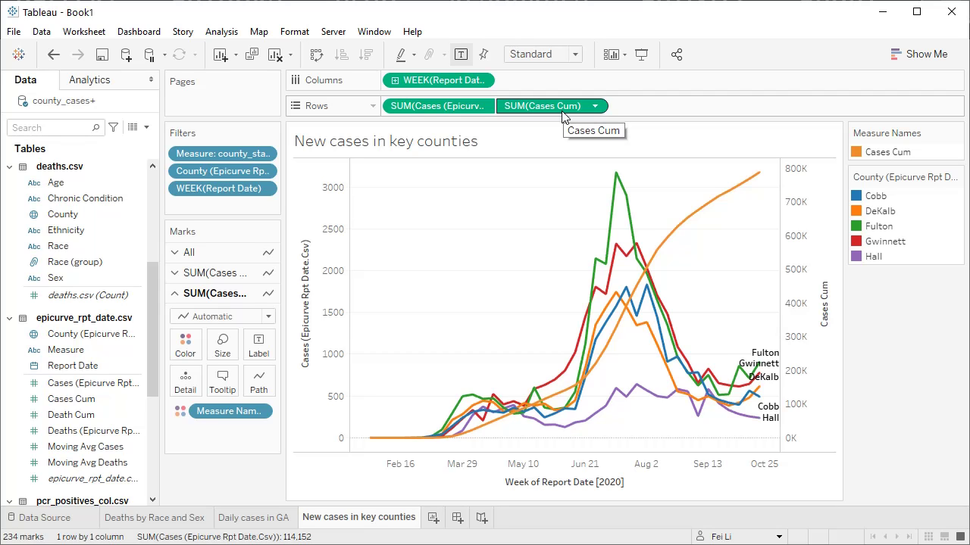
- Remove the cumulative cases measure from the chart and rename the sheet as Weekly new cases in key counties
left_click_drag(567, 113, 103, 257)
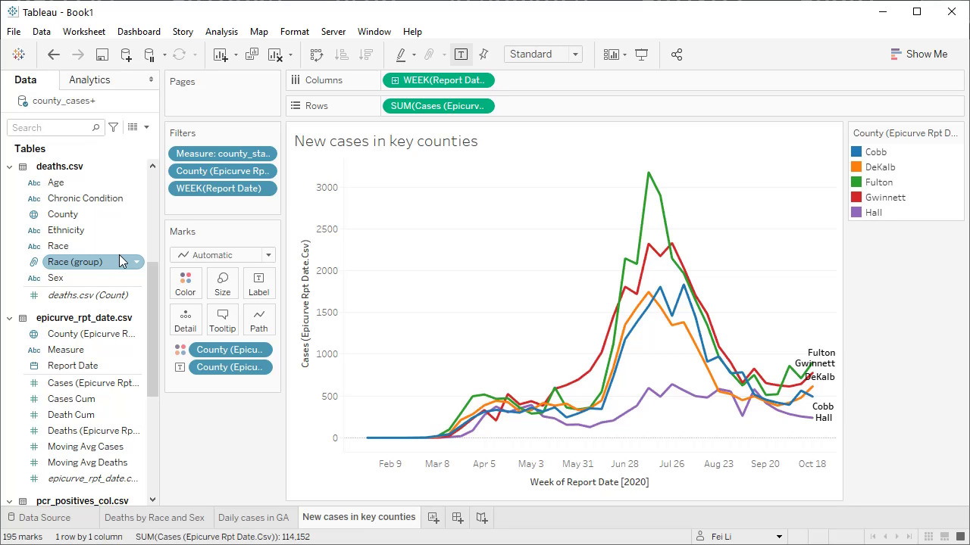
double_click(309, 519)
left_click(309, 519)
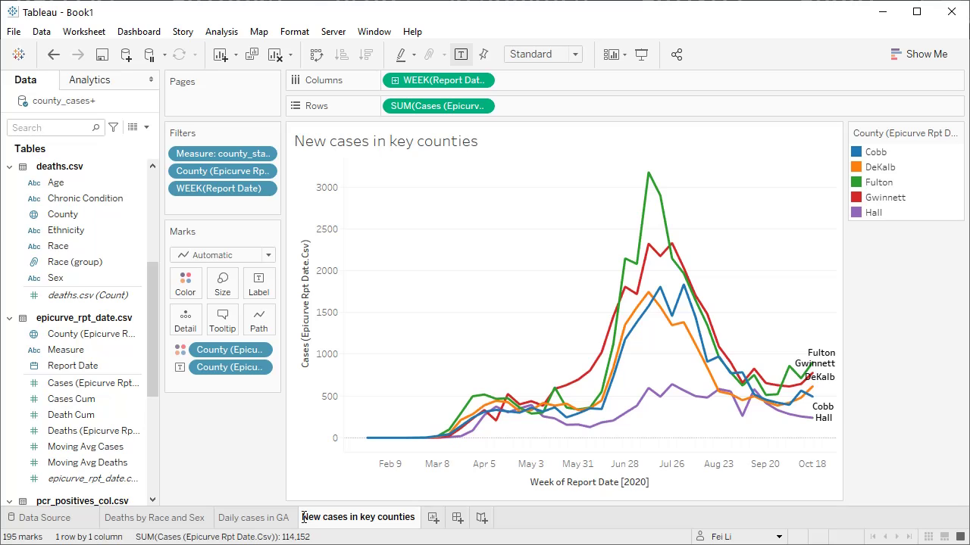
key("Return")
type("Weekly ")
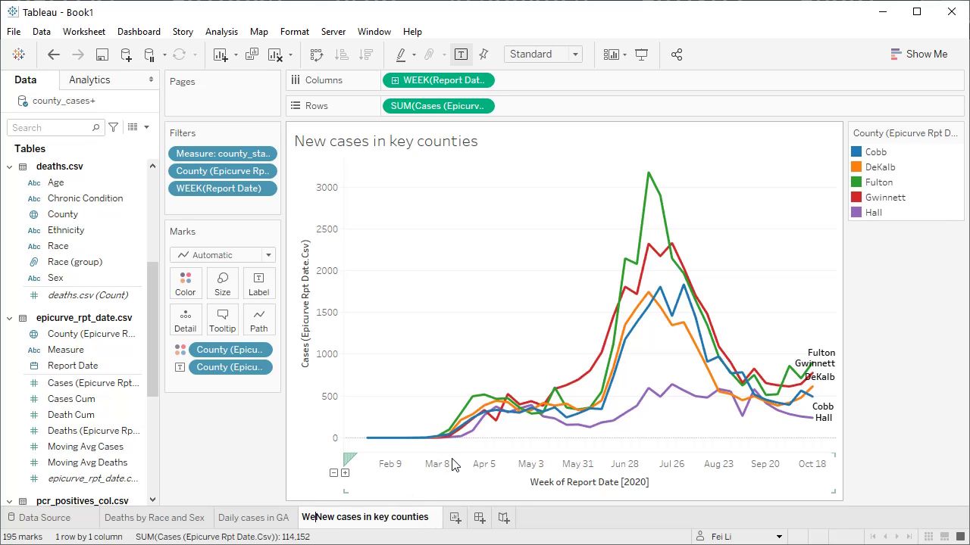
type("n")
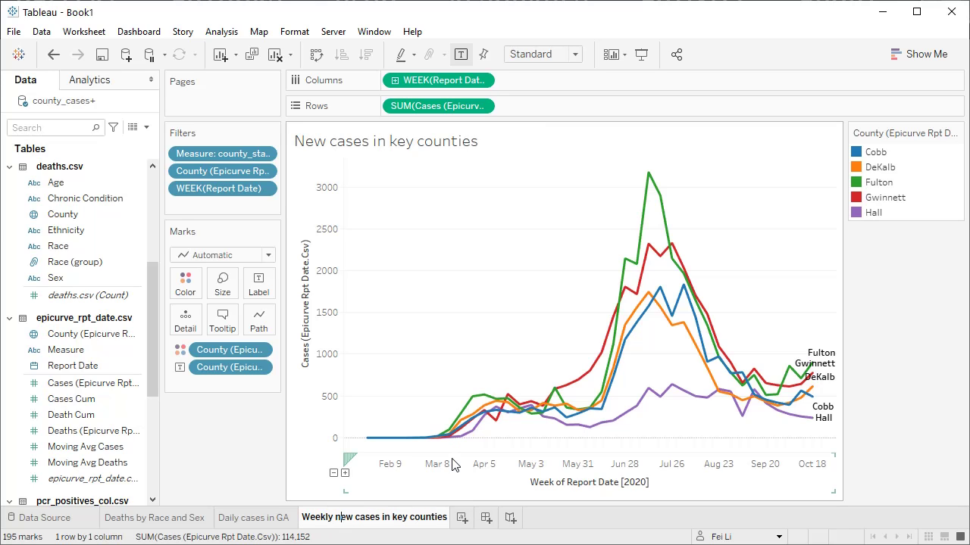
key("Return")
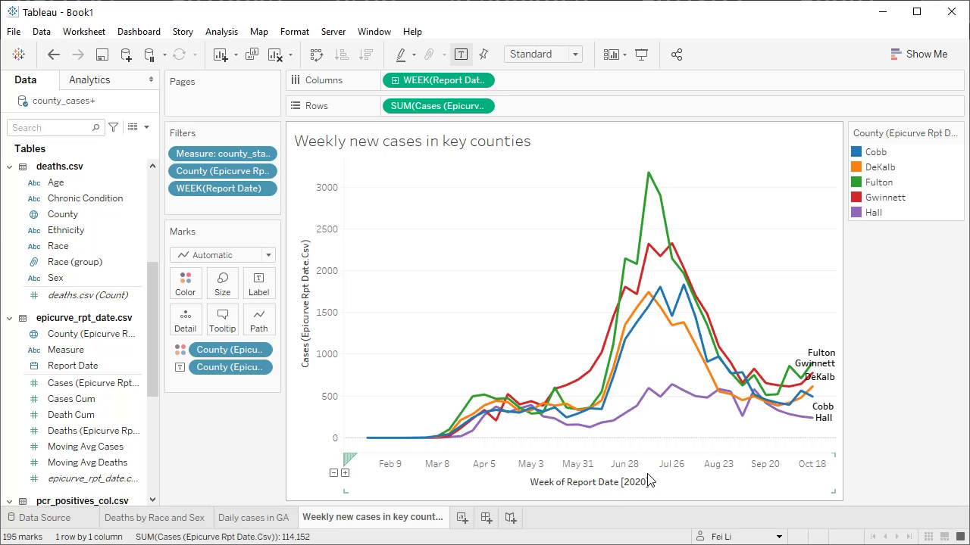
- Show the County filter card and look through its list of counties
right_click(214, 372)
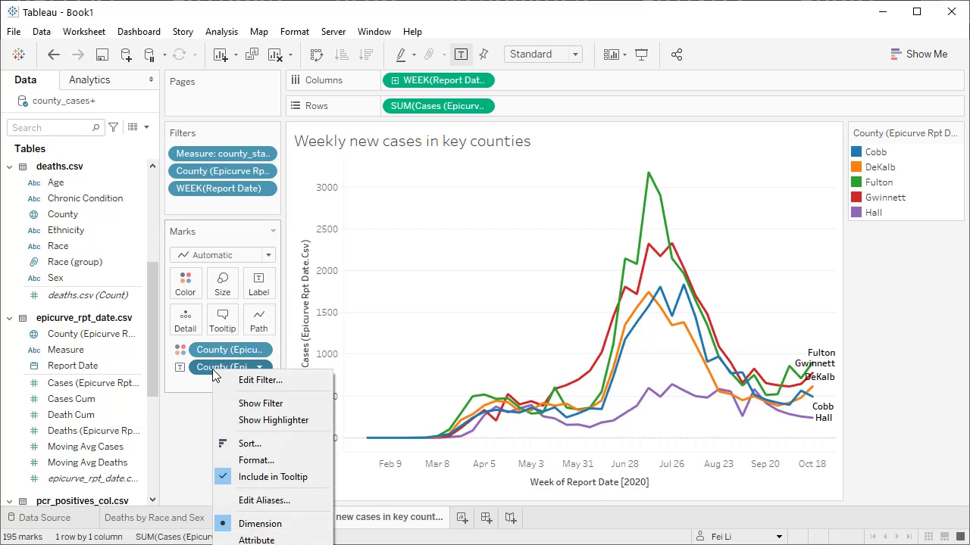
left_click(256, 403)
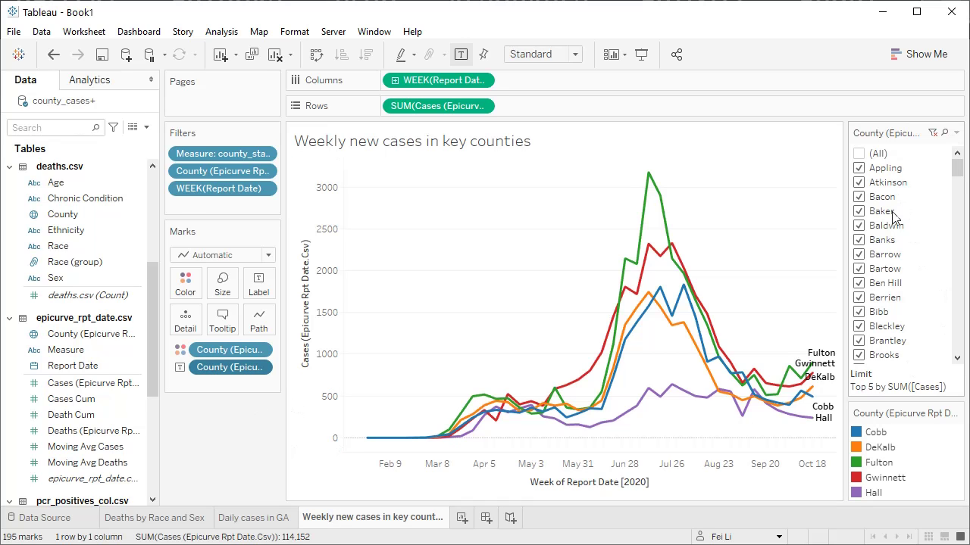
left_click_drag(957, 170, 944, 316)
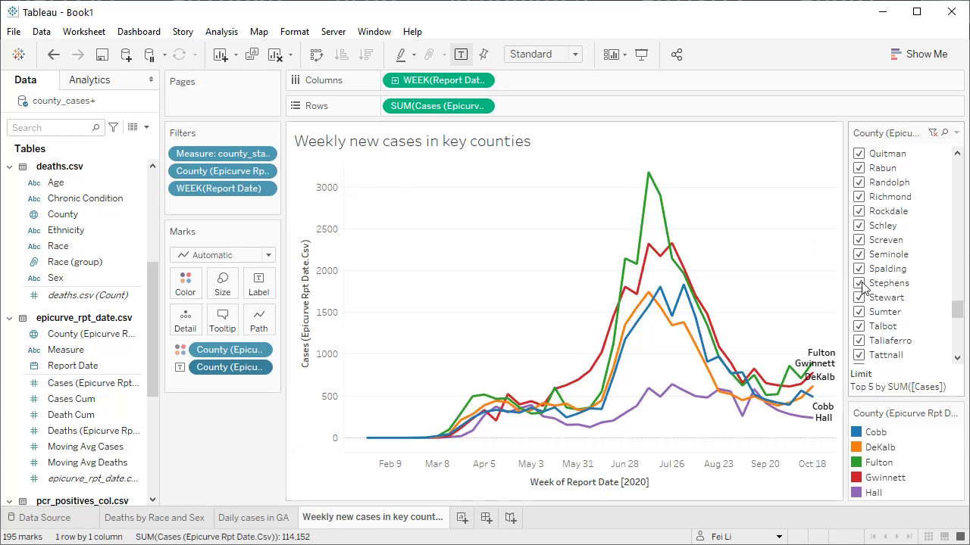
mouse_move(728, 406)
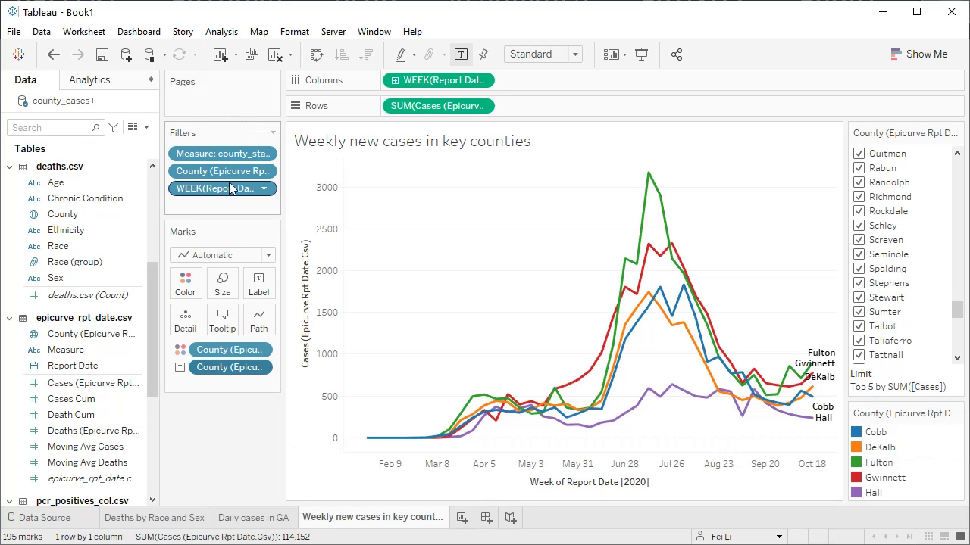
- Remove the existing top 5 County filter and show a new County filter card from the county color field
mouse_move(232, 172)
left_mouse_down()
mouse_move(124, 184)
mouse_move(95, 216)
left_mouse_up()
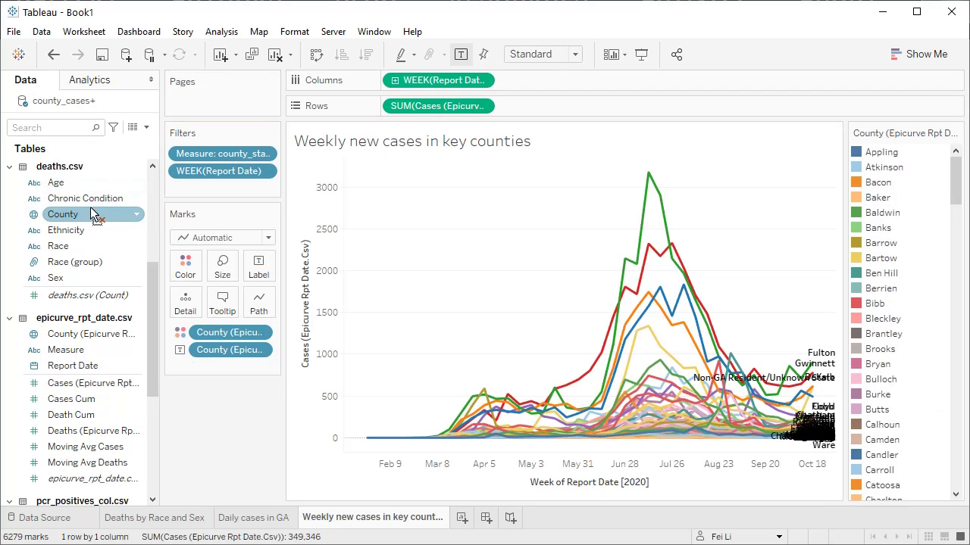
left_click_drag(953, 189, 956, 156)
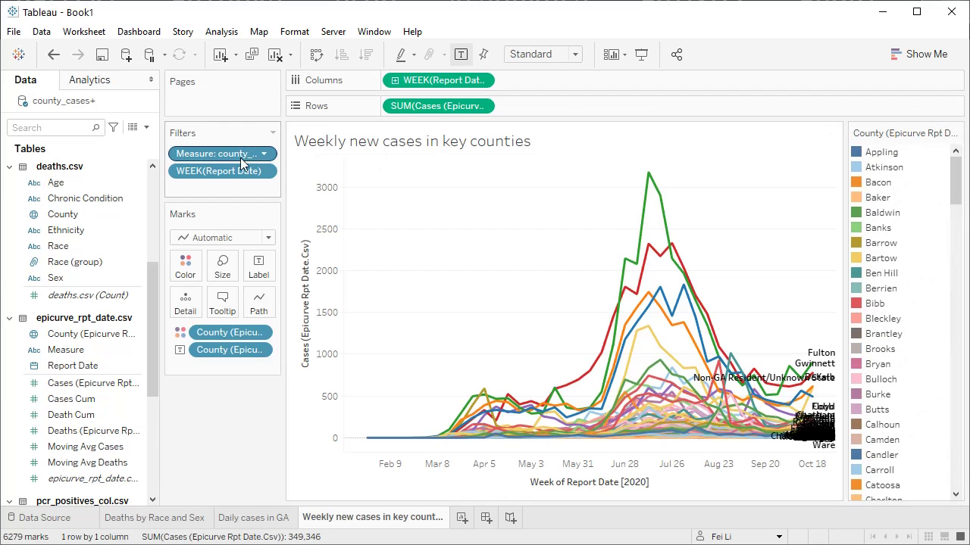
right_click(226, 333)
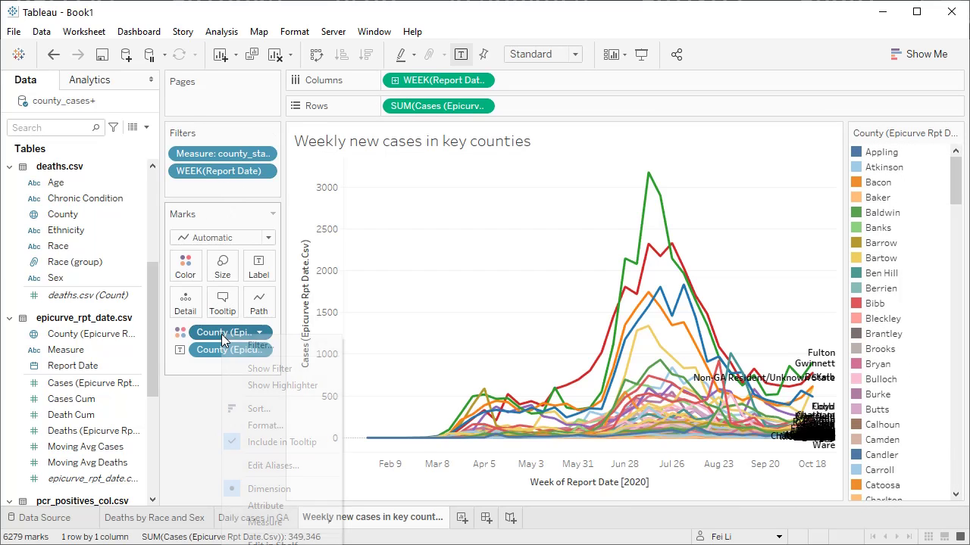
left_click(293, 369)
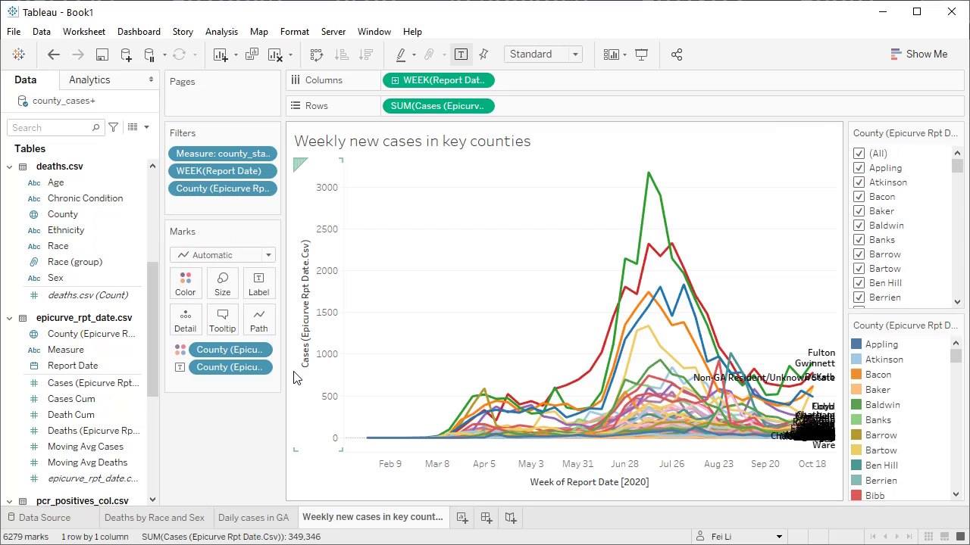
- Deselect all counties in the County filter and select only Bibb, Burke, Camden, Clarke and Cook
left_click(863, 157)
left_click(862, 157)
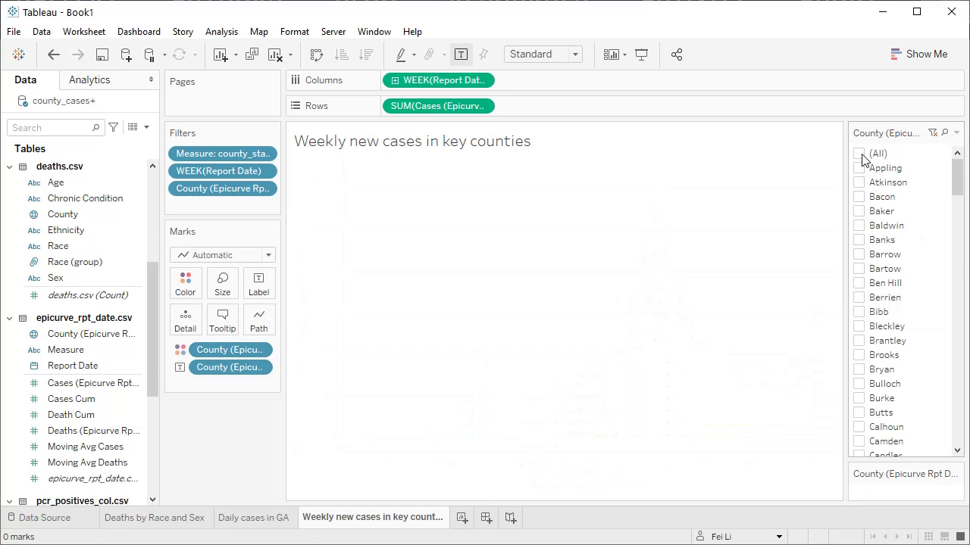
left_click(861, 154)
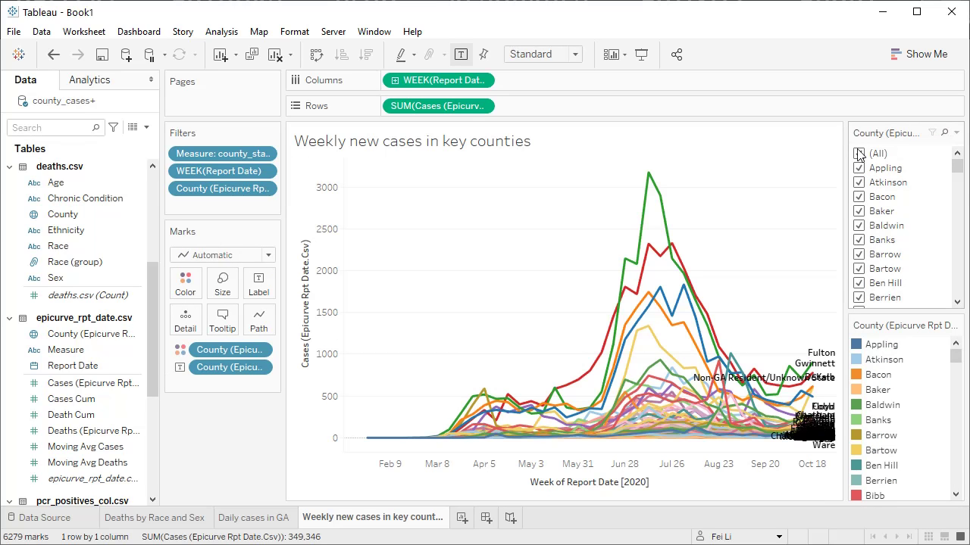
scroll(863, 273, "down", 1)
left_click(866, 271)
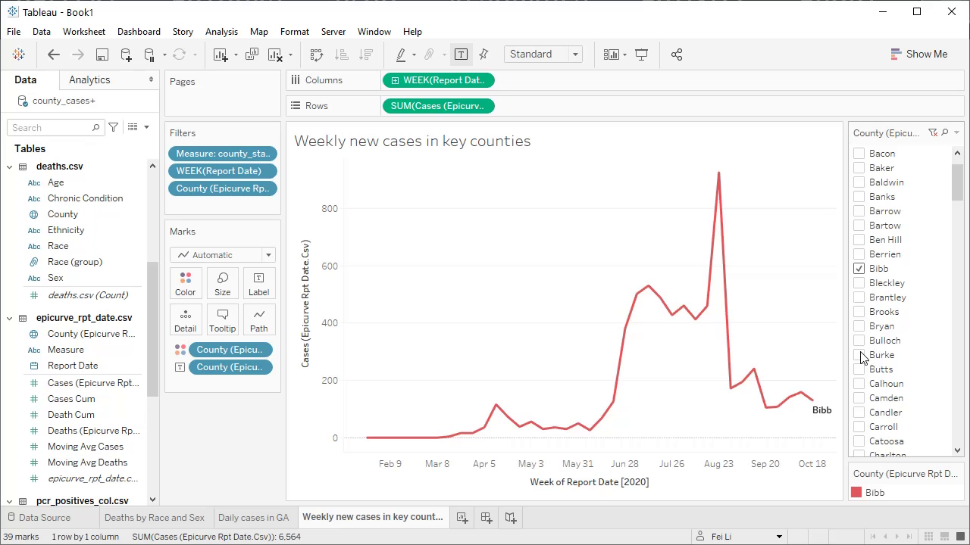
left_click(863, 354)
left_click(859, 398)
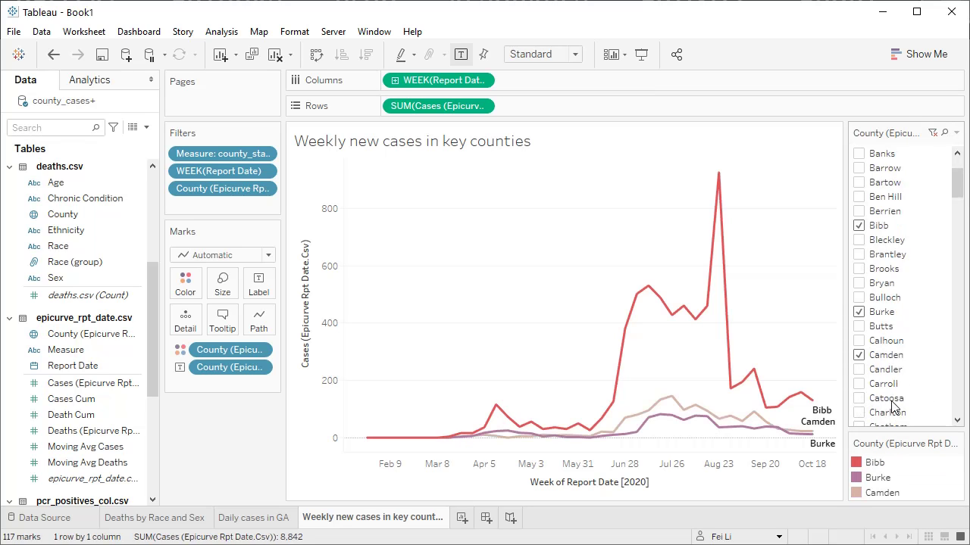
scroll(879, 379, "down", 4)
left_click(859, 355)
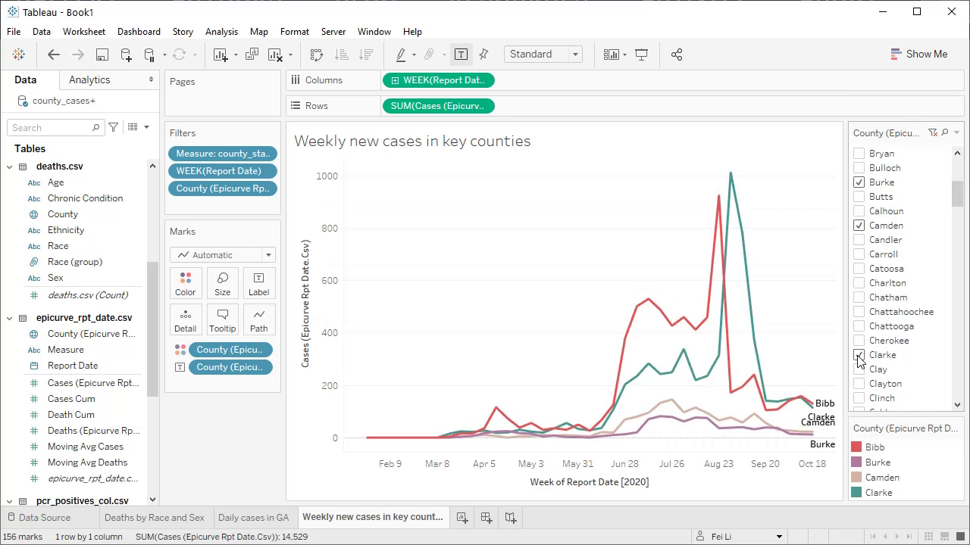
scroll(859, 359, "down", 3)
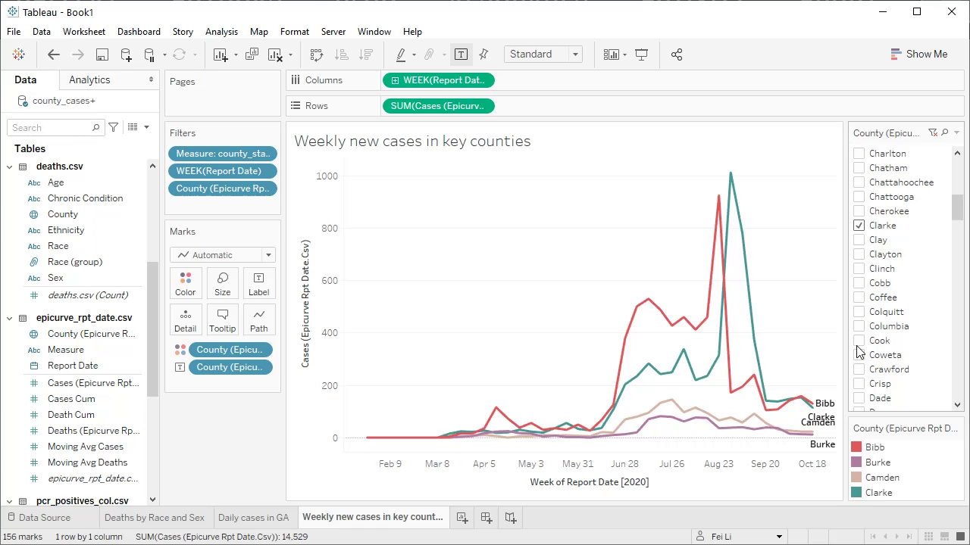
left_click(859, 341)
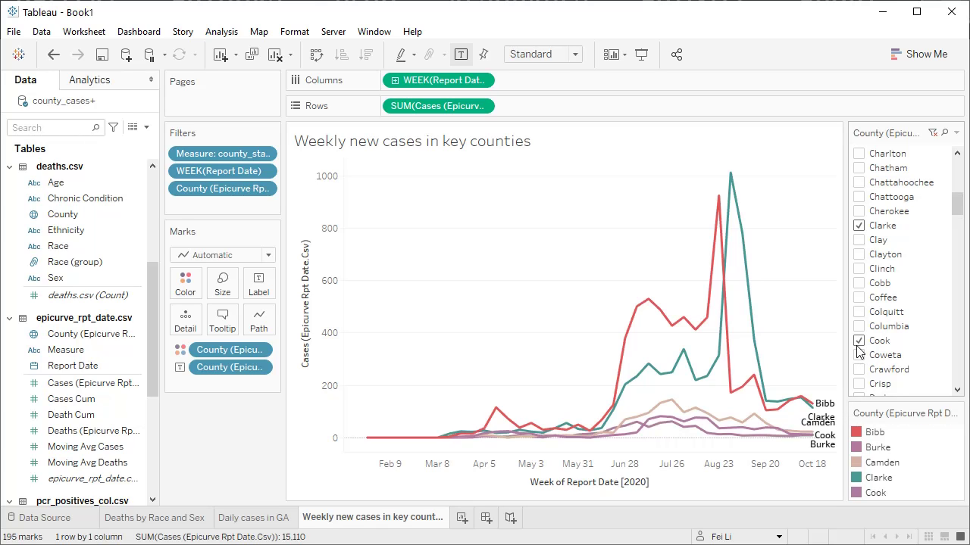